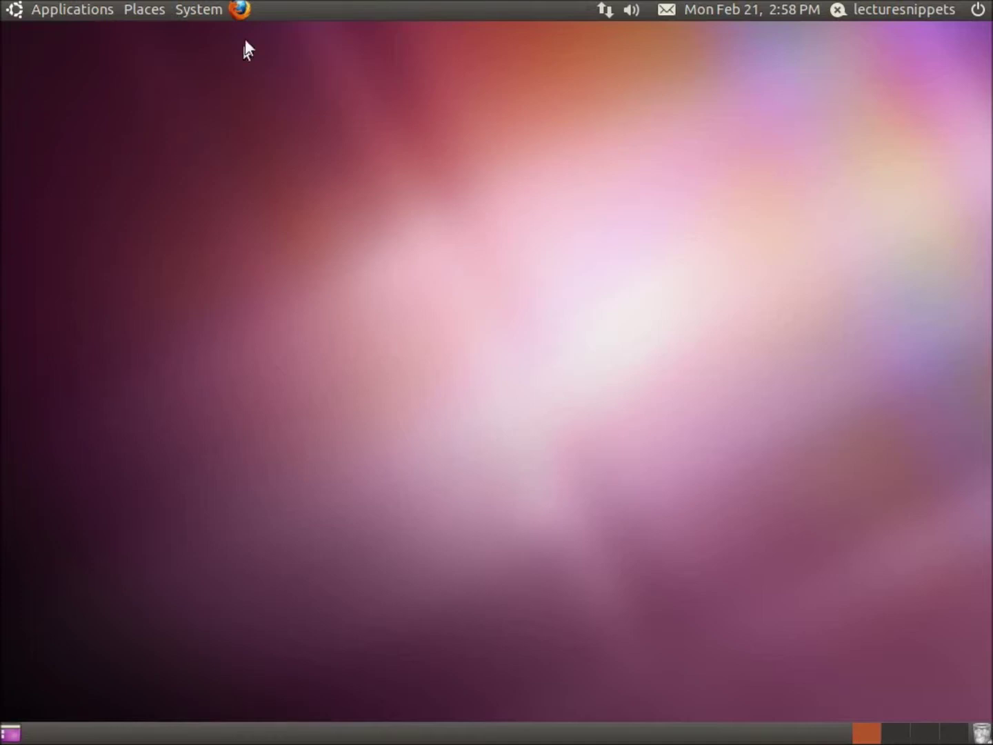
# Step: Launch Firefox and load wordpress.org
pyautogui.click(244, 13)
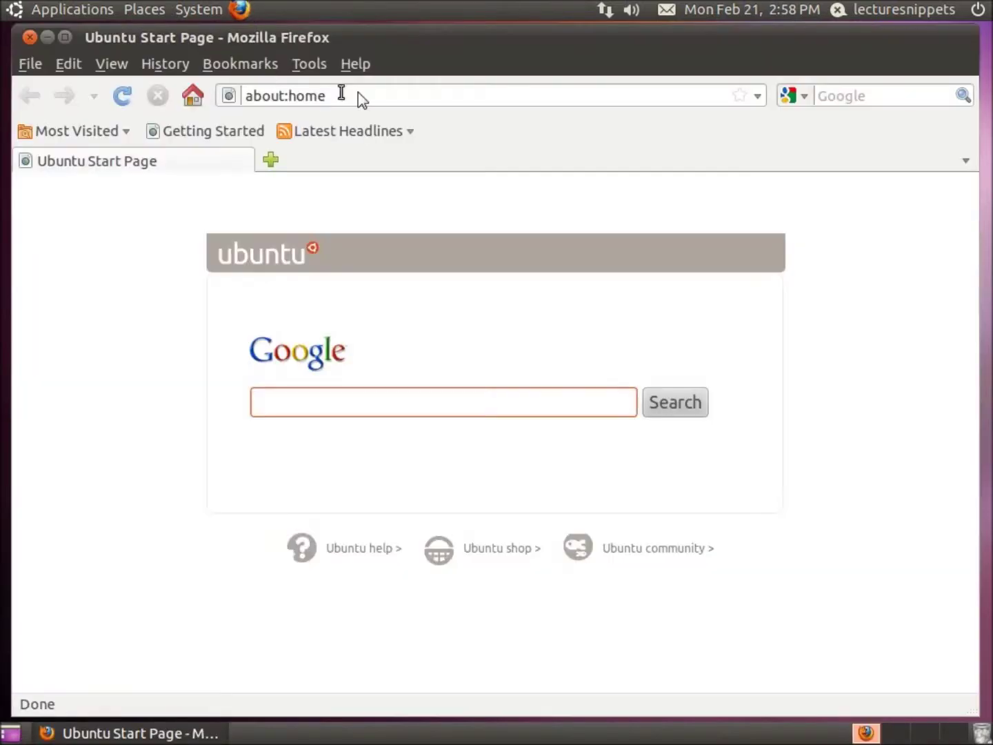
pyautogui.click(362, 101)
pyautogui.hotkey('ctrl', 'a')
pyautogui.write('wordpre')
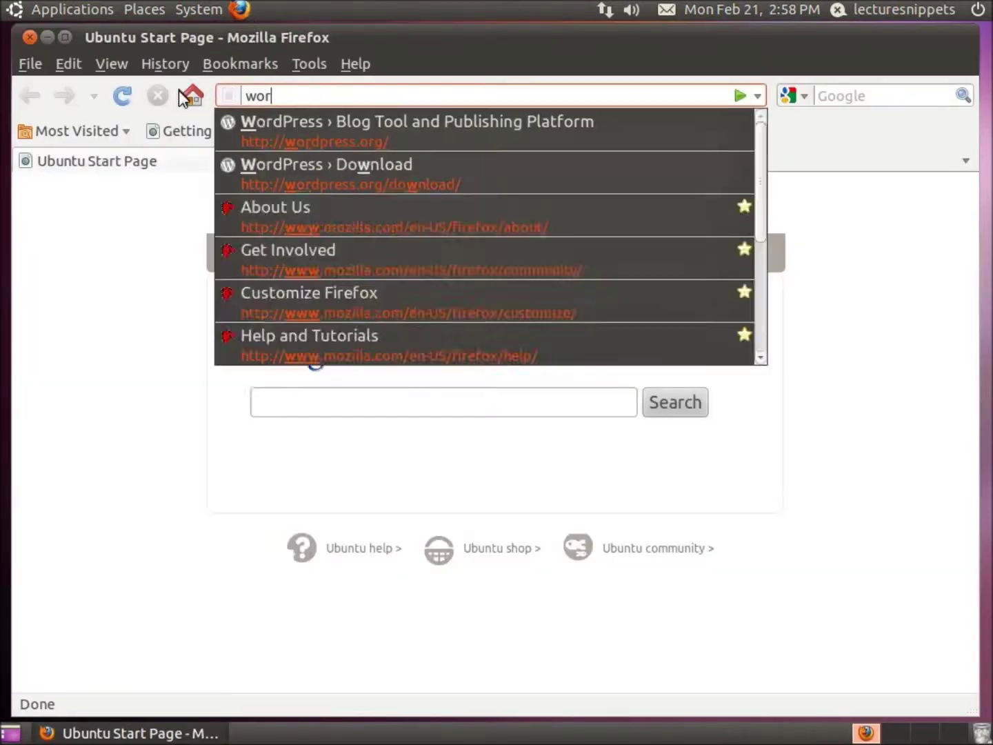
pyautogui.write('ss.org')
pyautogui.press('Return')
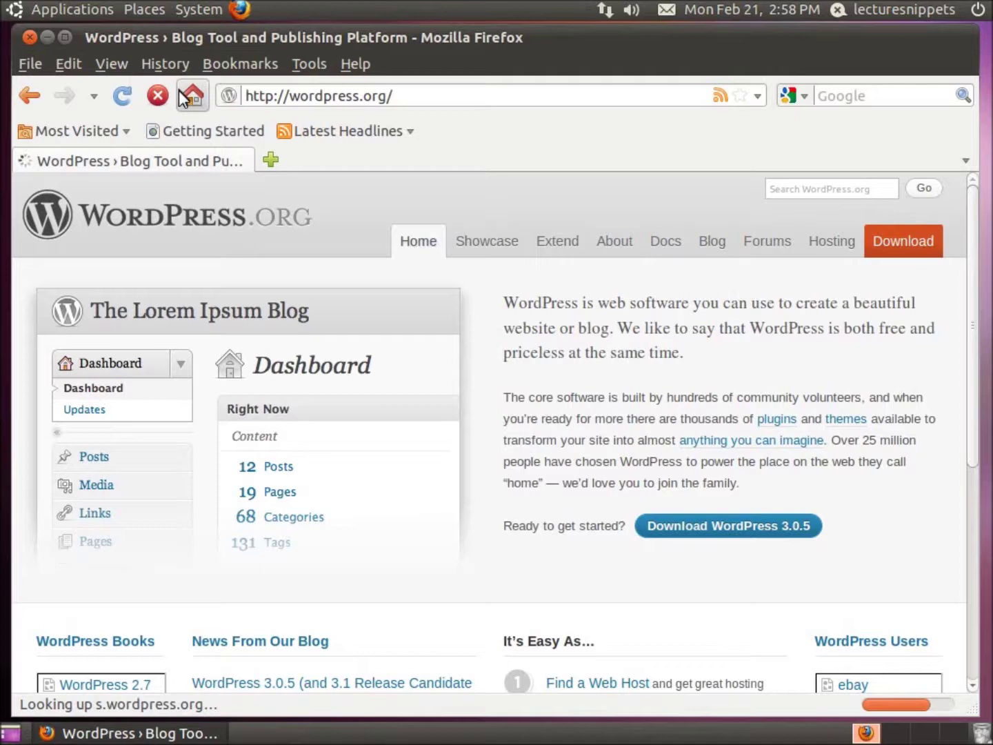
# Step: Download and save the WordPress 3.0.5 .tar.gz archive, then close Firefox
pyautogui.click(717, 537)
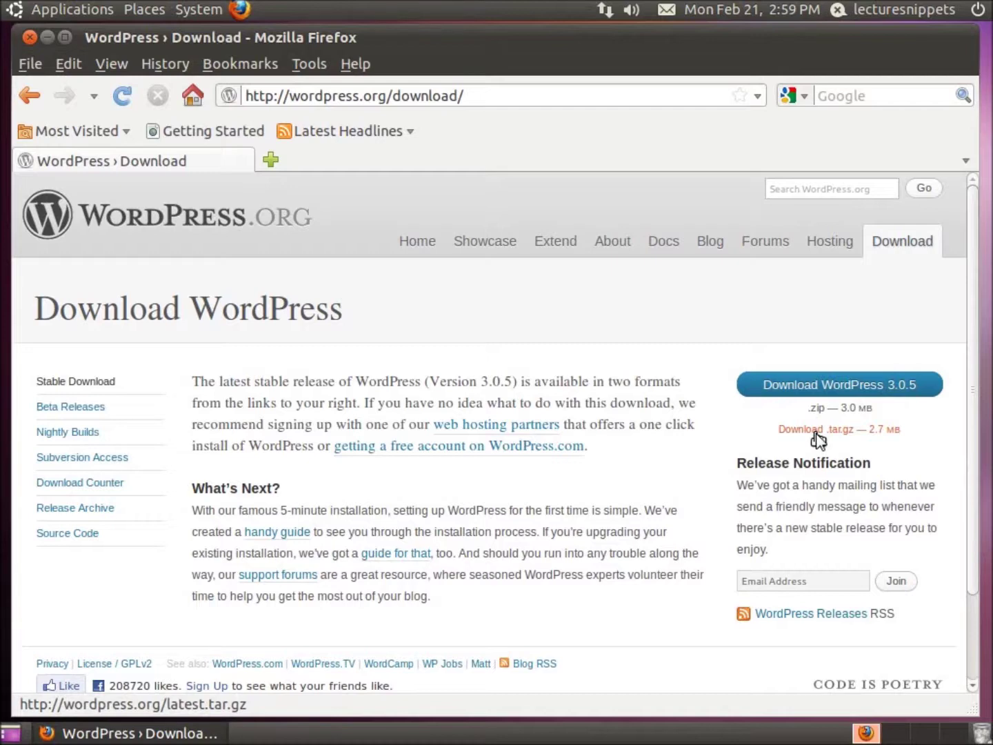
pyautogui.click(816, 435)
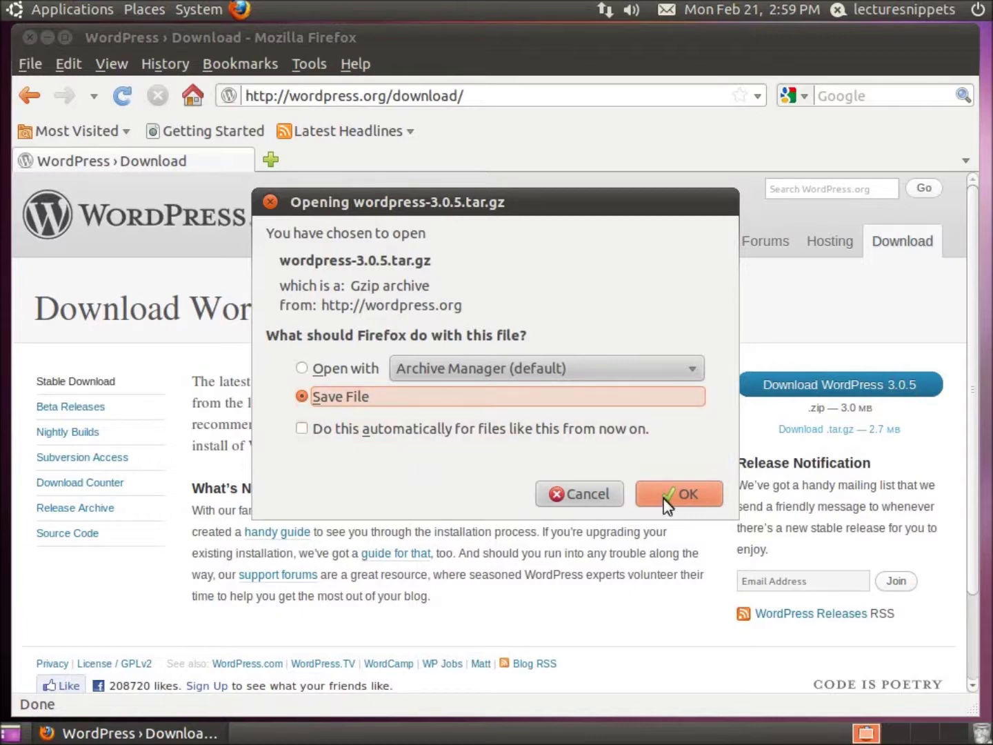
pyautogui.click(682, 495)
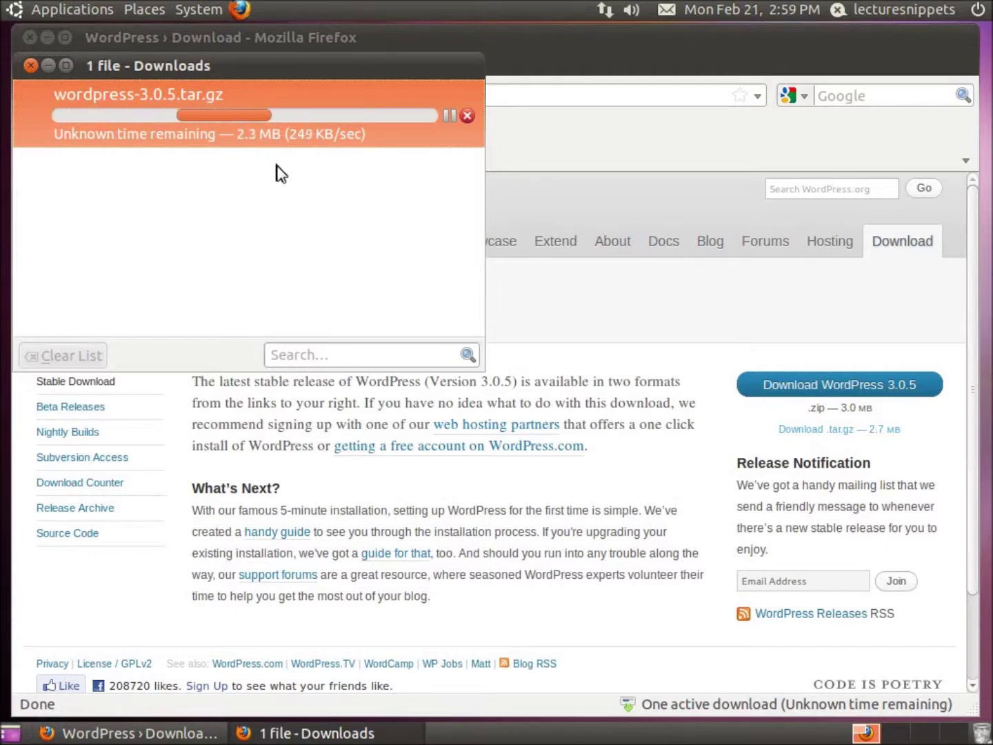
pyautogui.click(31, 66)
pyautogui.click(30, 37)
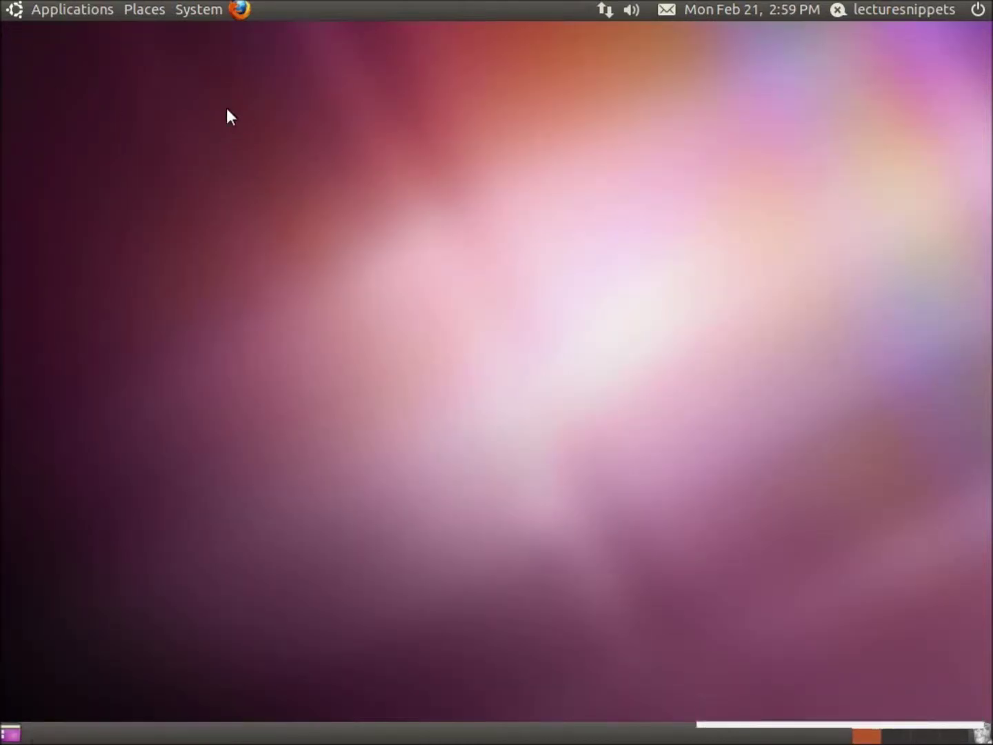
# Step: Extract wordpress-3.0.5.tar.gz in place inside the Downloads folder
pyautogui.click(149, 12)
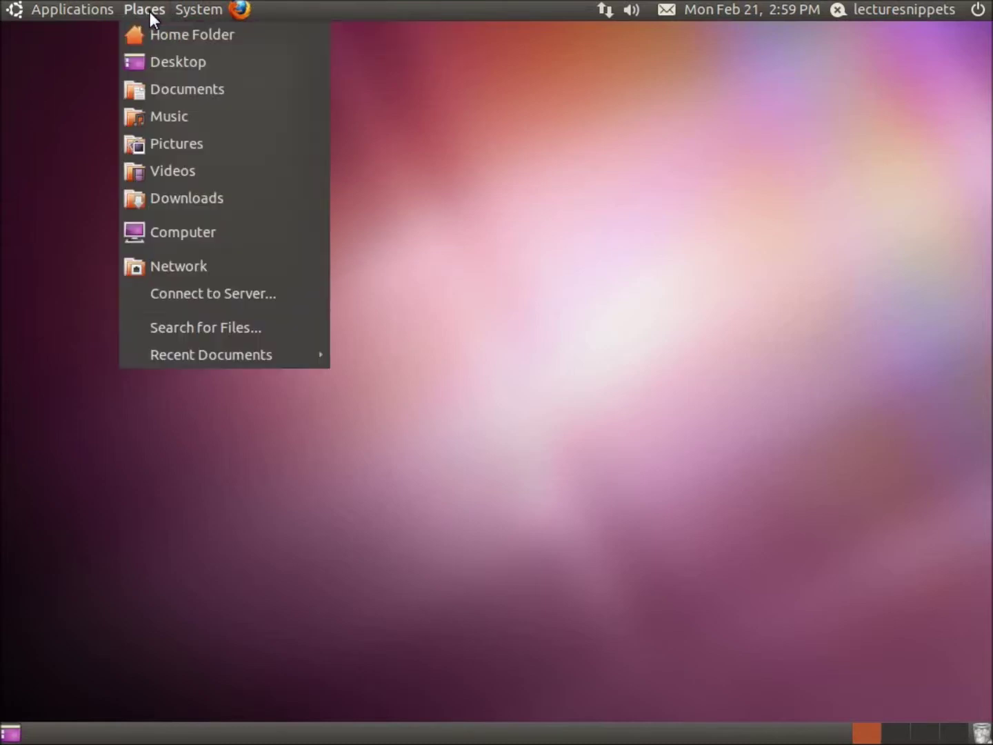
pyautogui.click(177, 195)
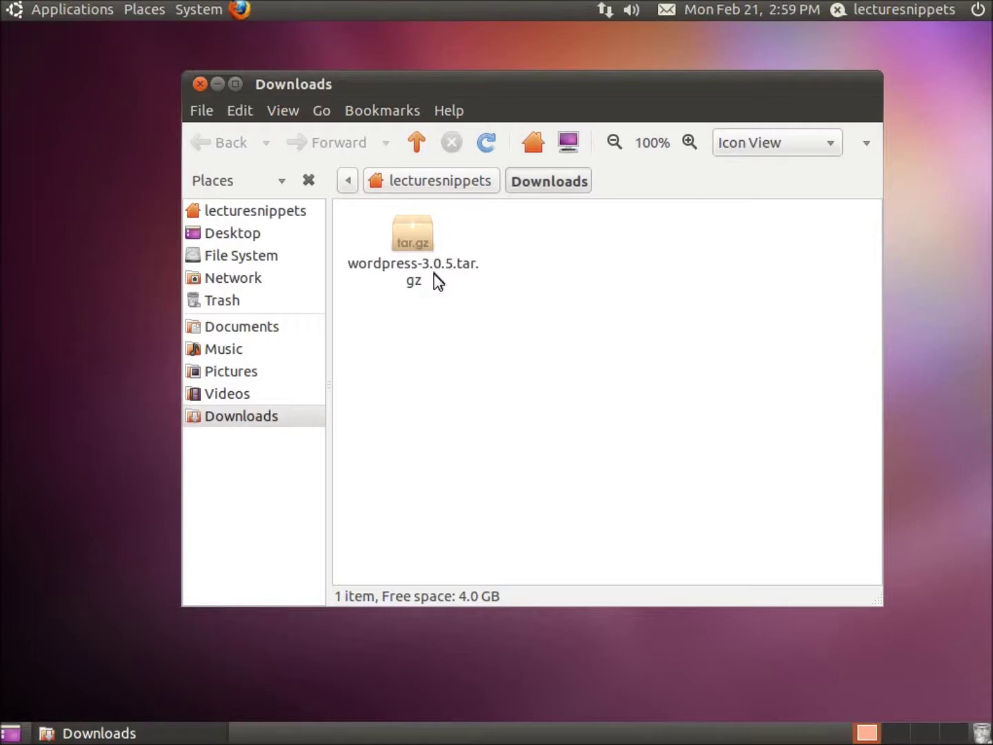
pyautogui.rightClick(413, 240)
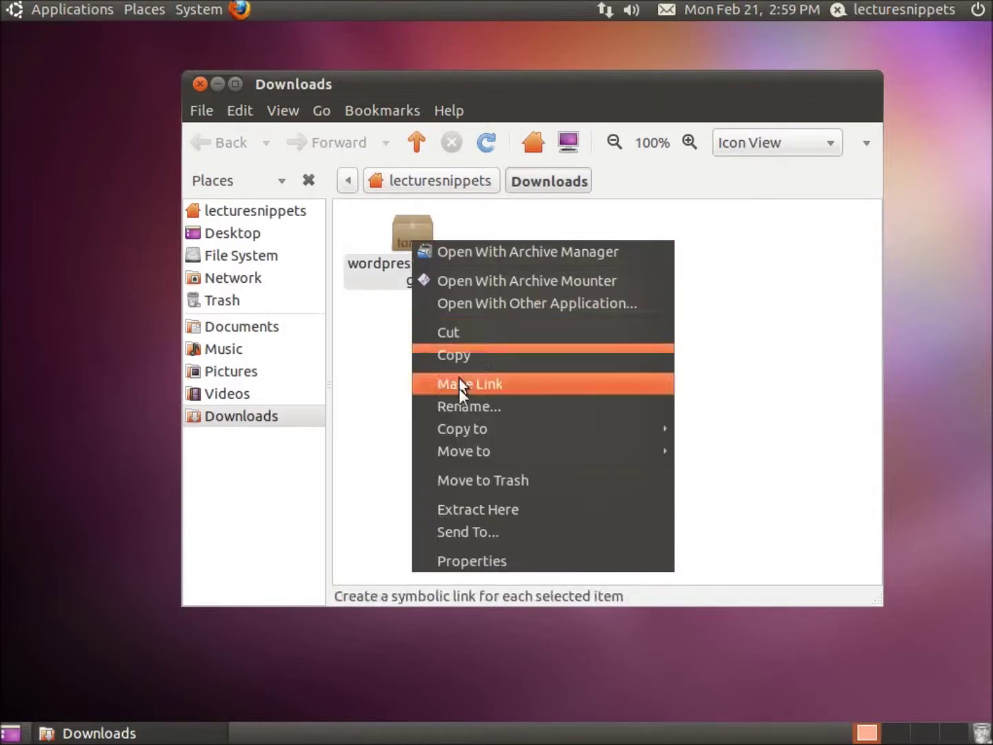
pyautogui.click(472, 510)
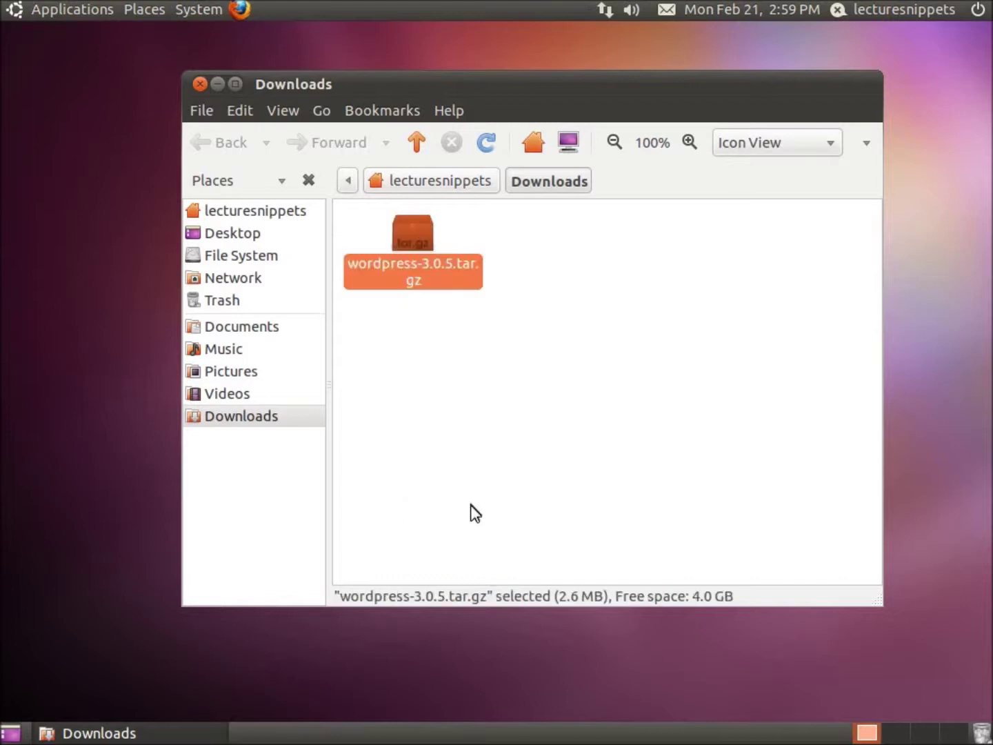
pyautogui.click(558, 408)
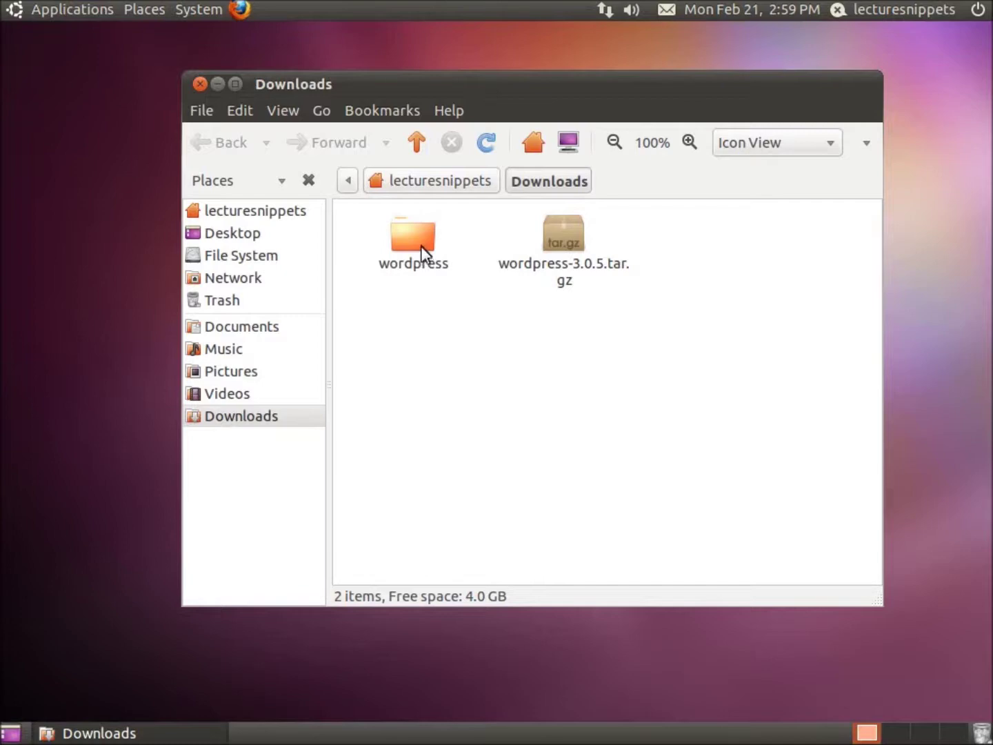
# Step: Open the extracted wordpress folder and move its window to the lower right
pyautogui.doubleClick(422, 247)
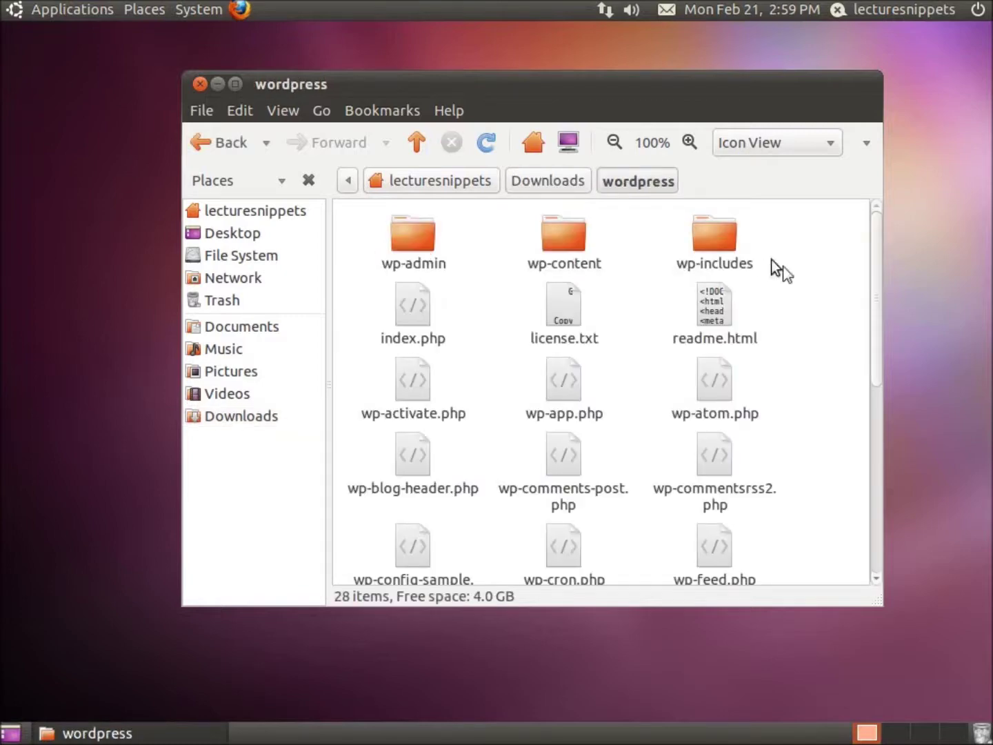
pyautogui.moveTo(879, 338); pyautogui.dragTo(858, 297)
pyautogui.moveTo(480, 86); pyautogui.dragTo(593, 43)
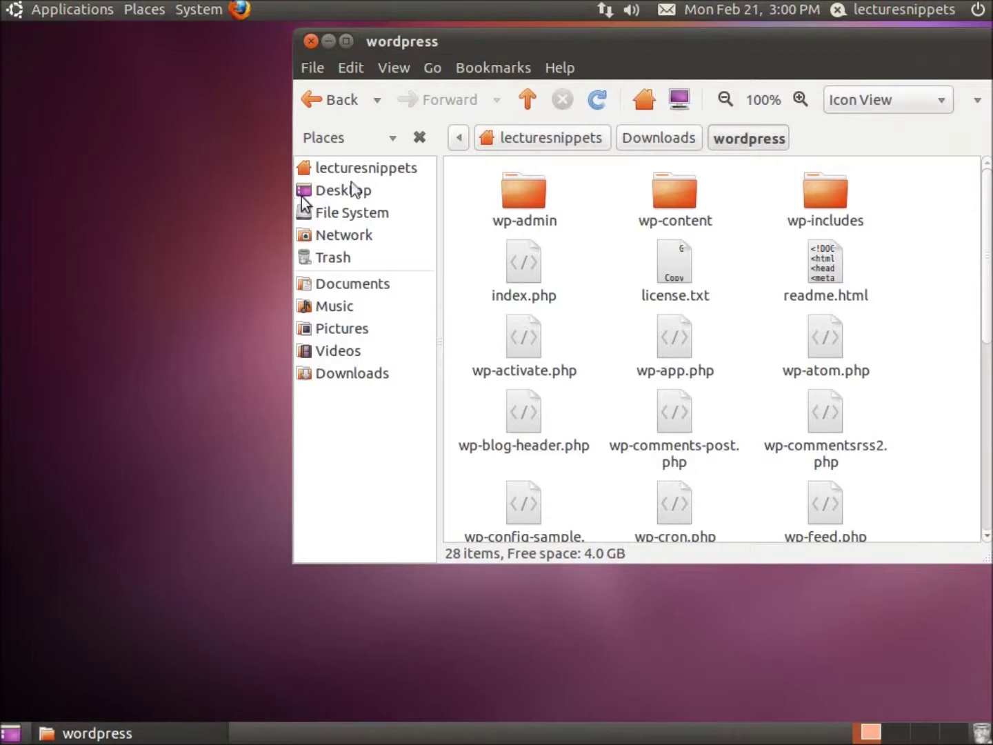
pyautogui.moveTo(572, 40); pyautogui.dragTo(726, 177)
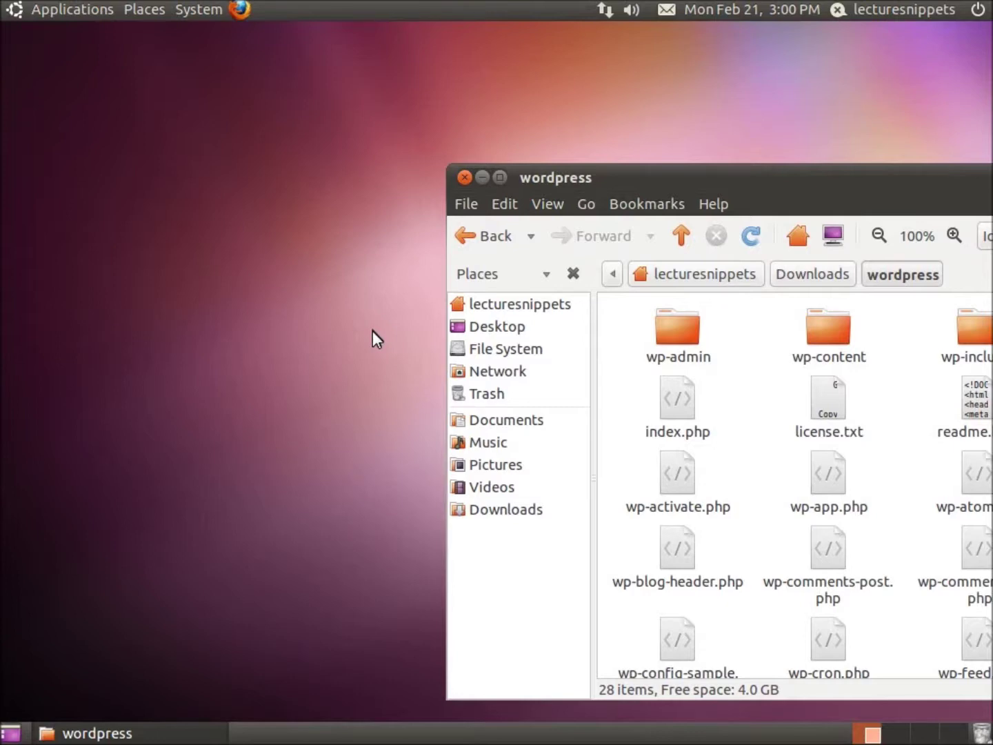
pyautogui.click(369, 234)
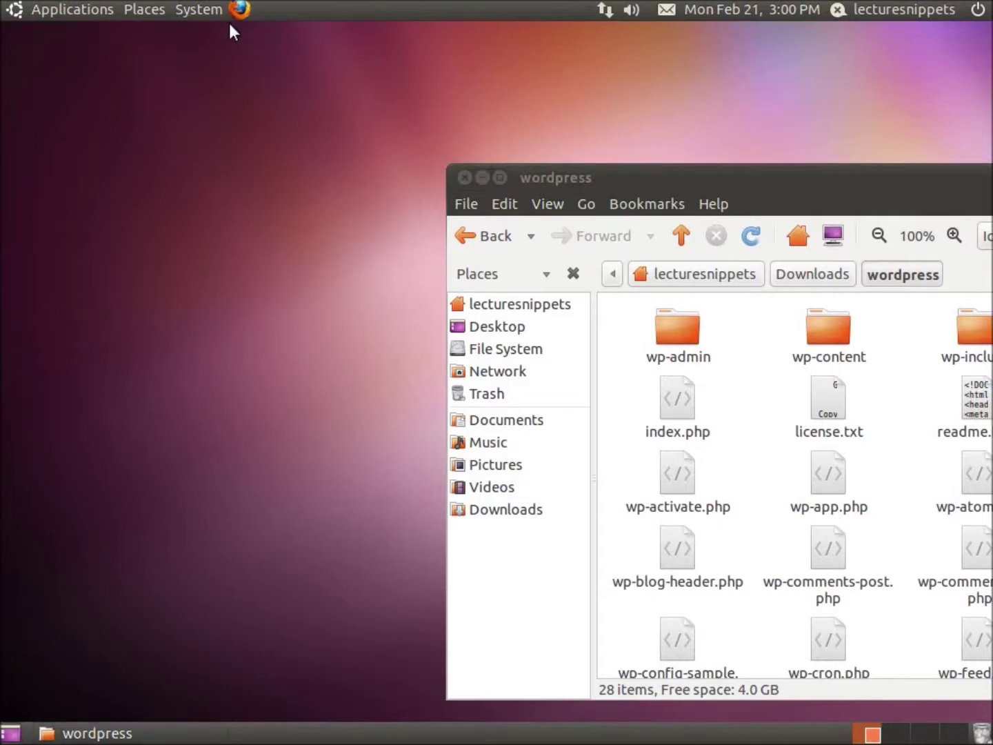
# Step: Launch a terminal from Applications > Accessories
pyautogui.click(202, 10)
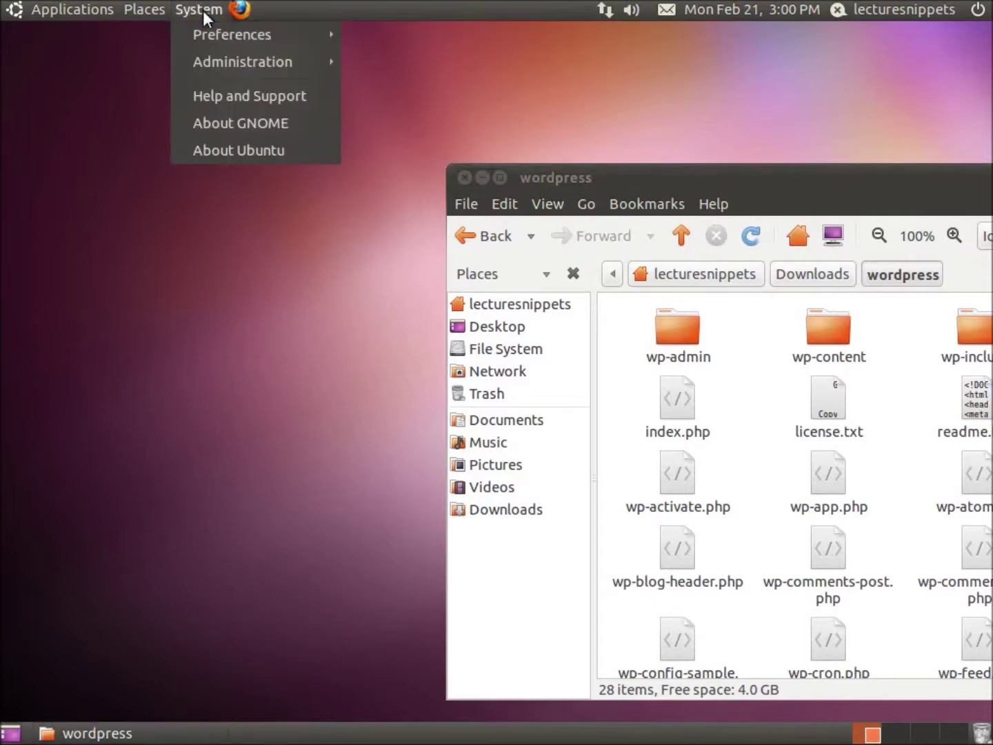
pyautogui.click(202, 9)
pyautogui.click(55, 10)
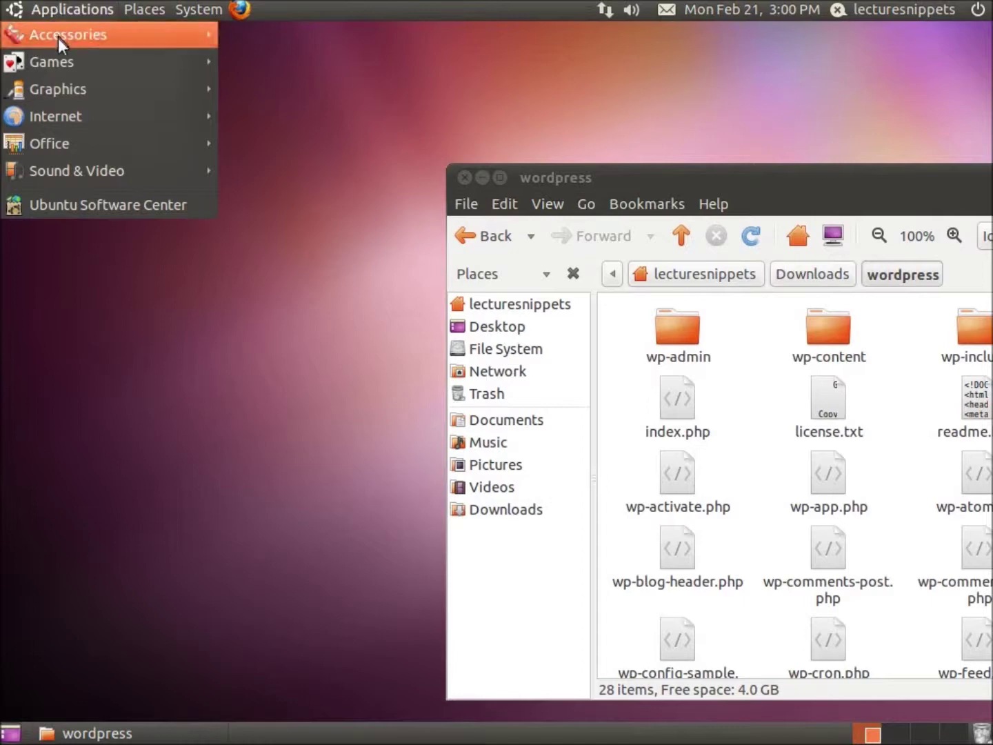
pyautogui.moveTo(90, 36)
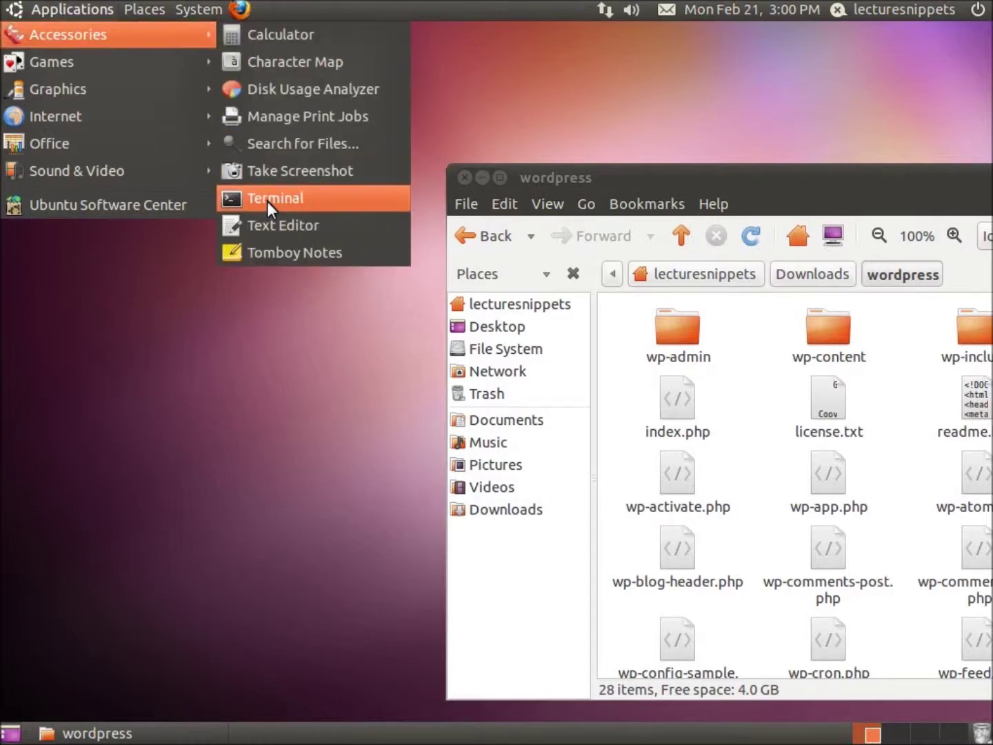
pyautogui.click(267, 201)
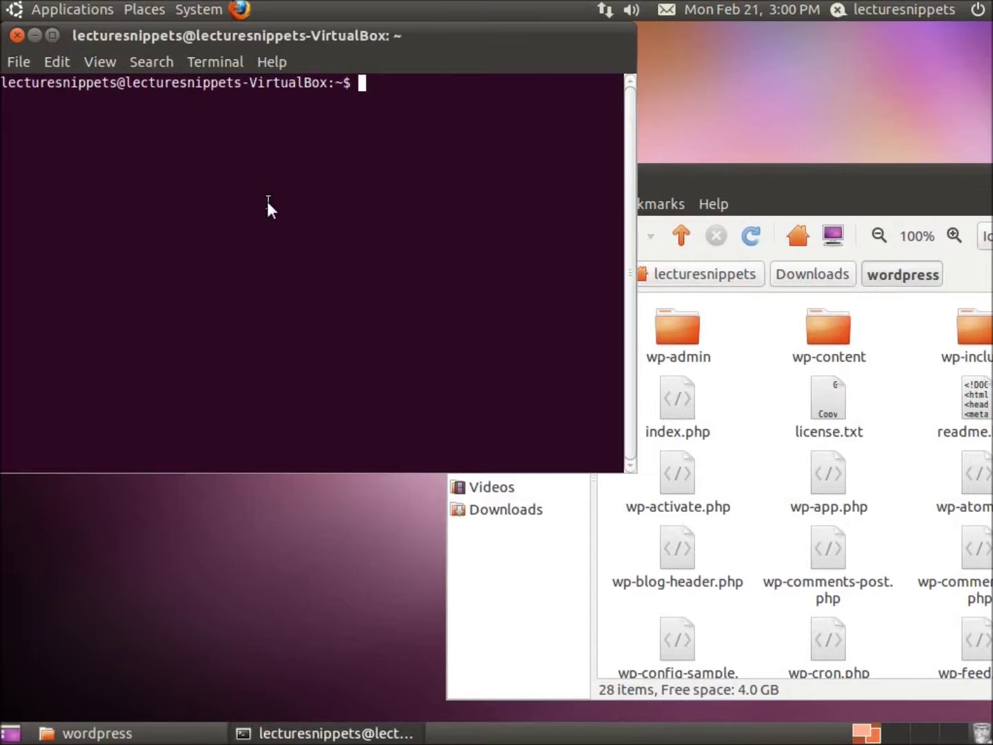
# Step: Run sudo chmod 777 /var/www and authenticate with the administrator password
pyautogui.write('sudo chmod ')
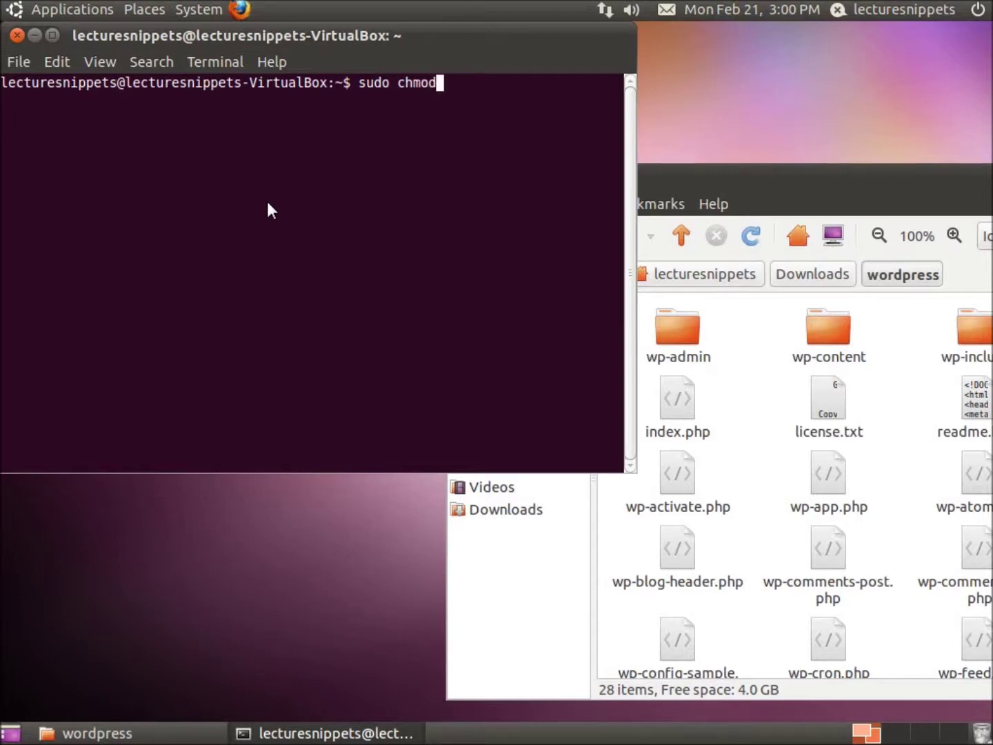
pyautogui.write('777')
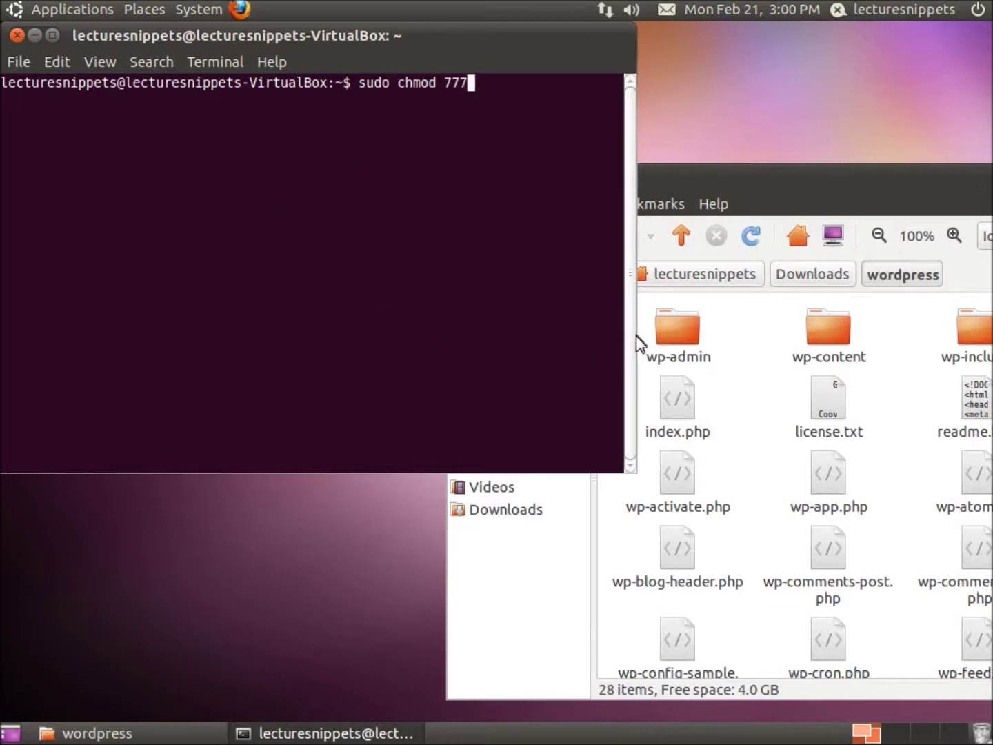
pyautogui.moveTo(630, 335); pyautogui.dragTo(862, 338)
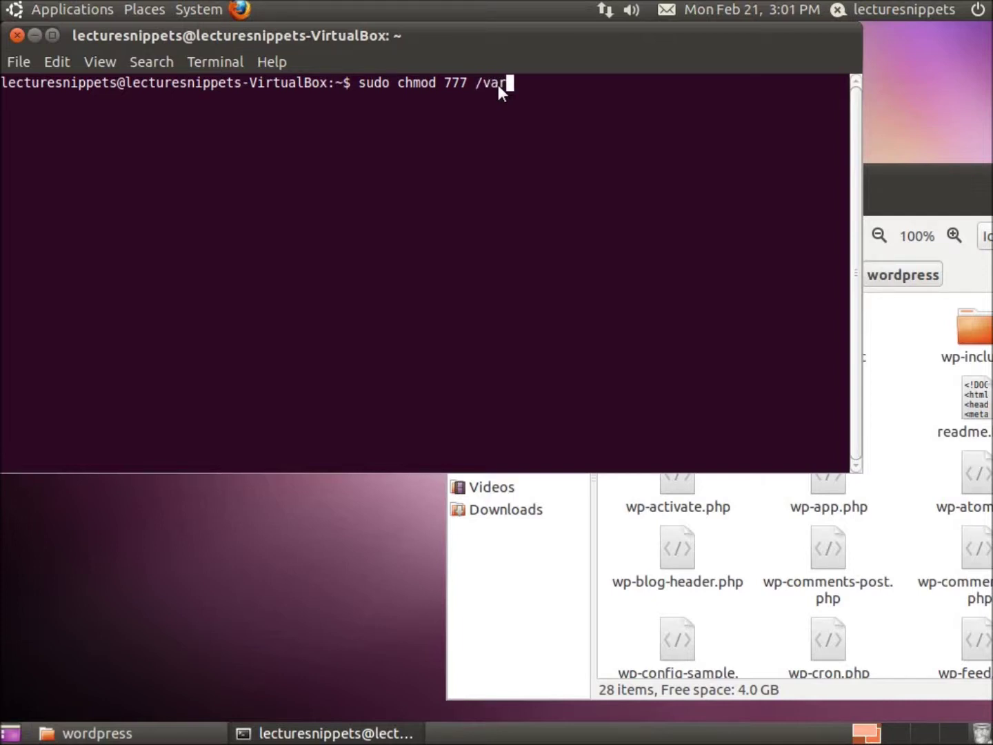
pyautogui.write('/www')
pyautogui.press('Return')
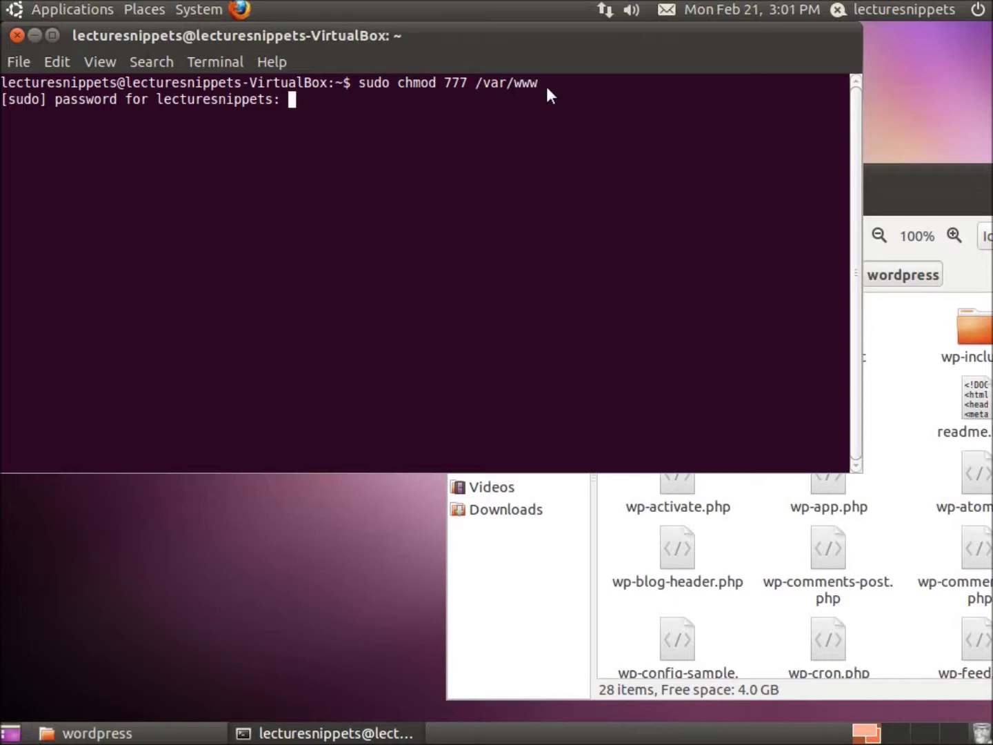
pyautogui.press('Return')
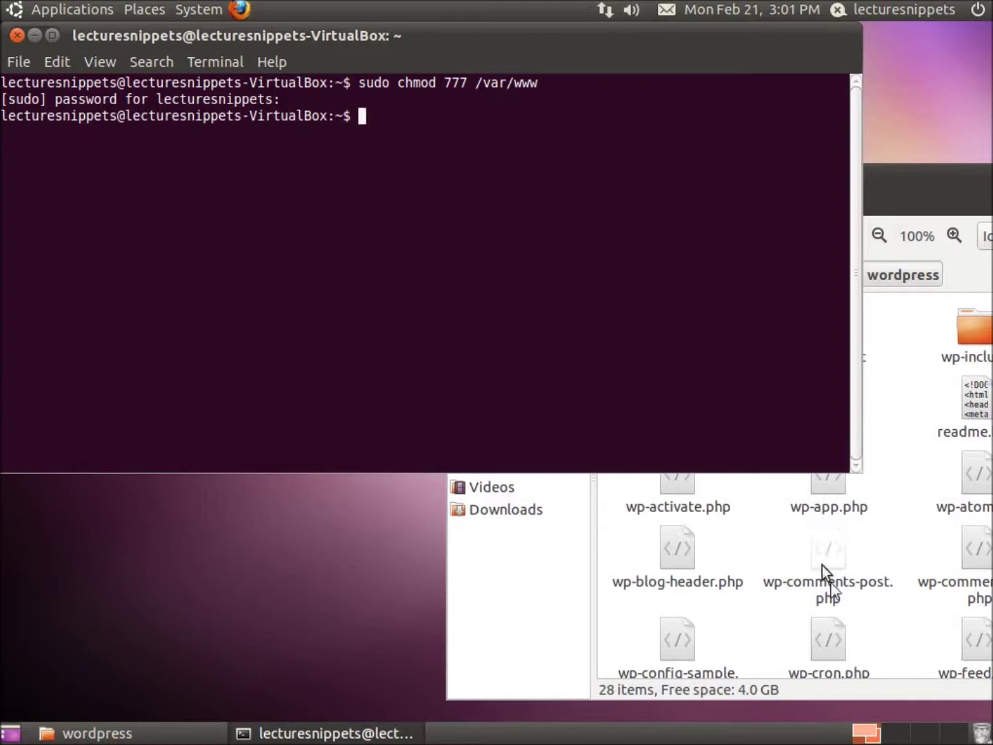
pyautogui.click(34, 35)
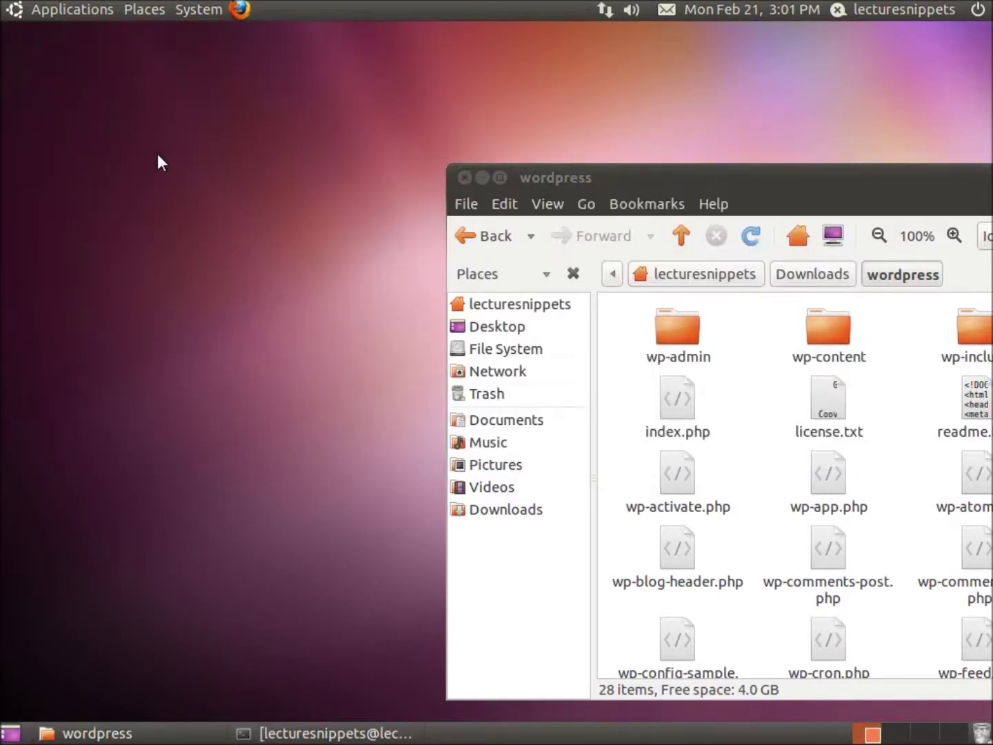
pyautogui.click(152, 10)
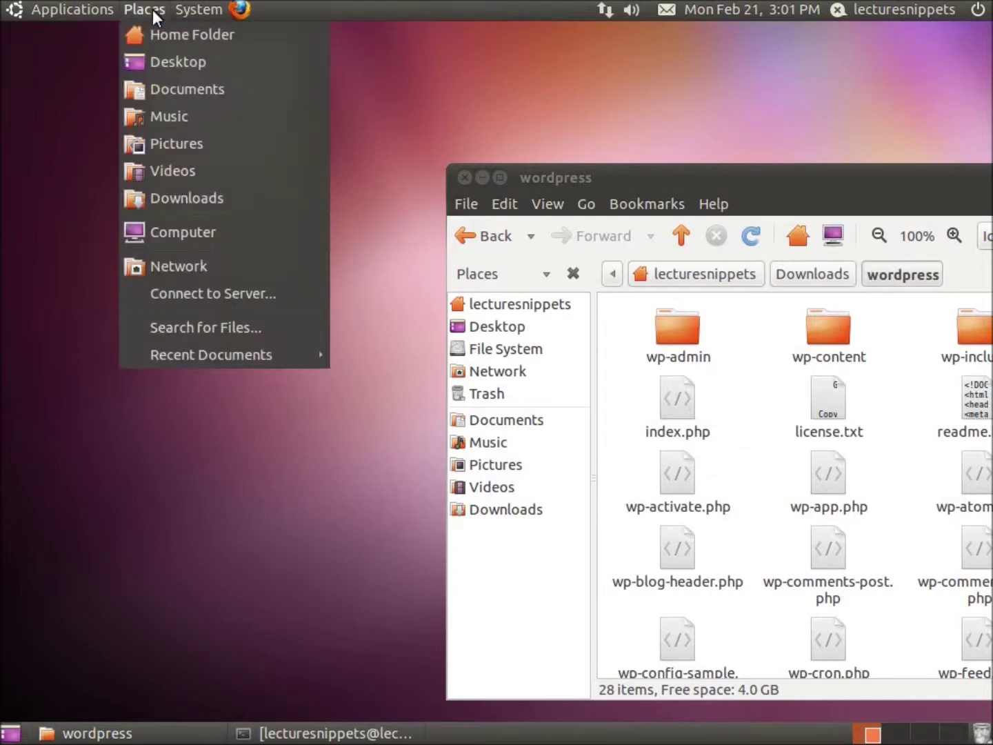
pyautogui.click(189, 236)
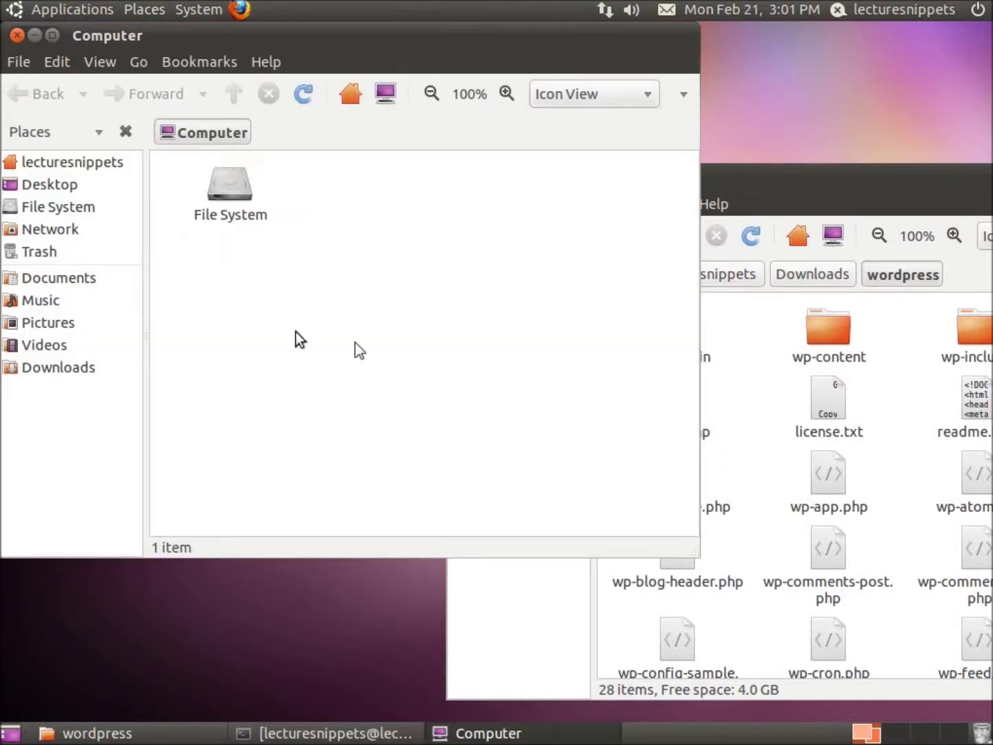
pyautogui.click(245, 193)
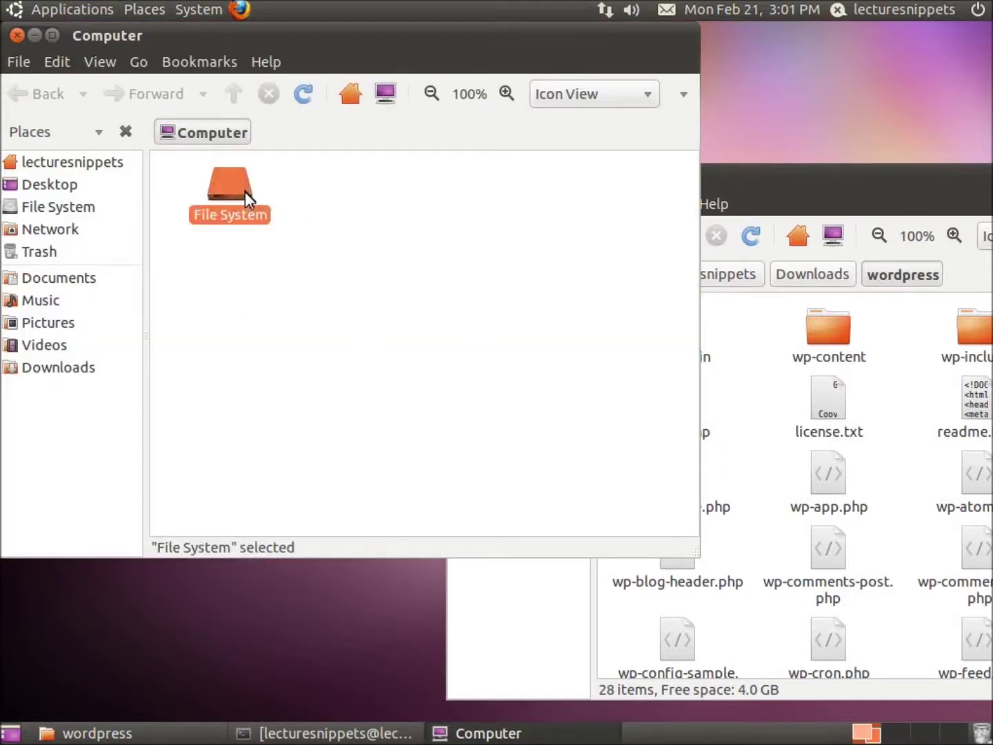
pyautogui.doubleClick(243, 191)
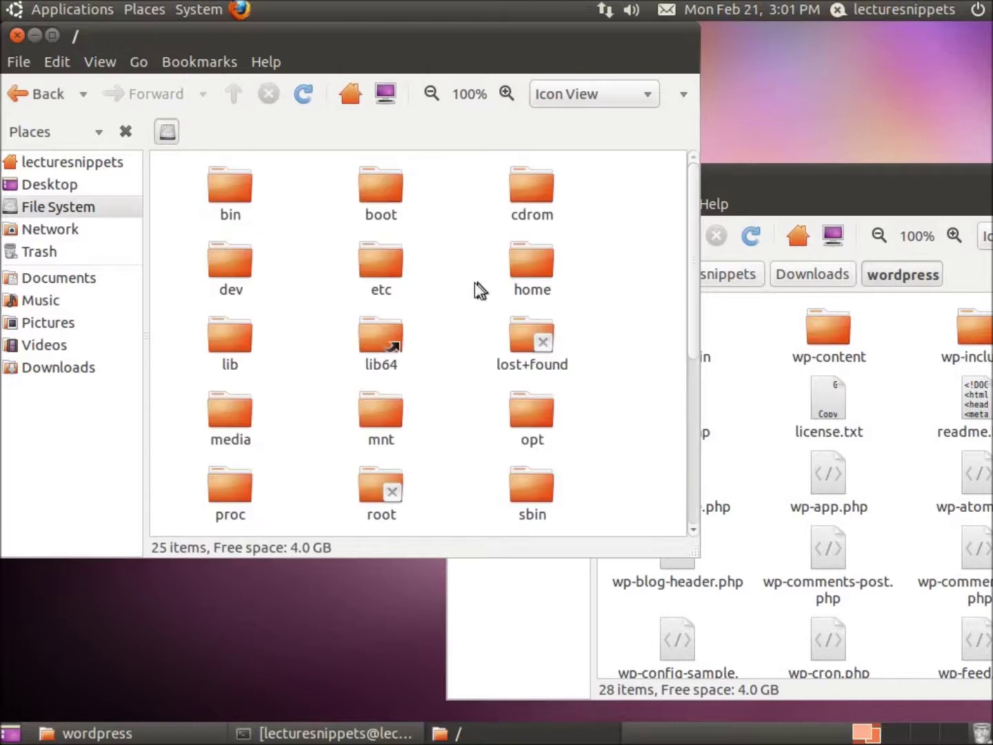
pyautogui.scroll(-3, 464, 325)
pyautogui.scroll(-1, 460, 402)
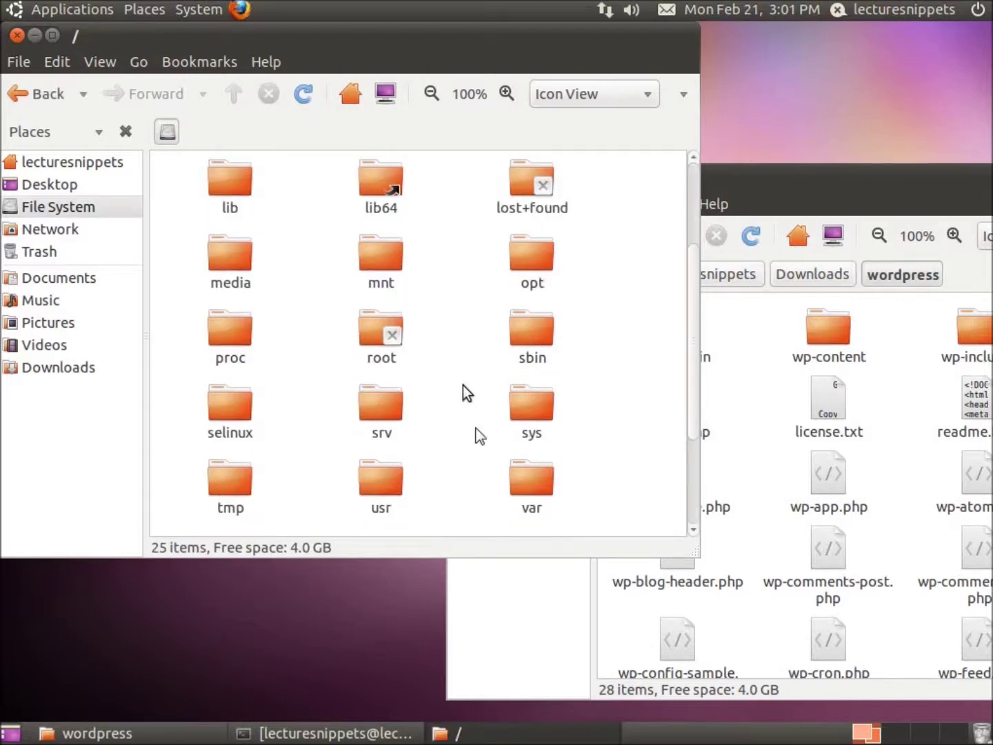
pyautogui.doubleClick(530, 487)
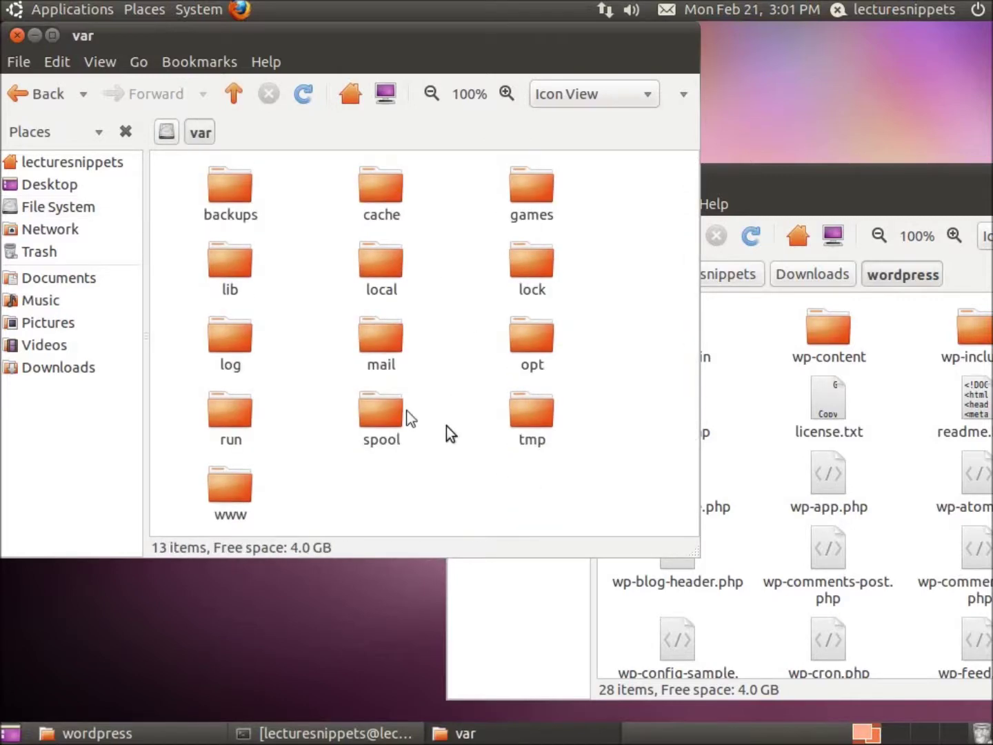
pyautogui.doubleClick(234, 487)
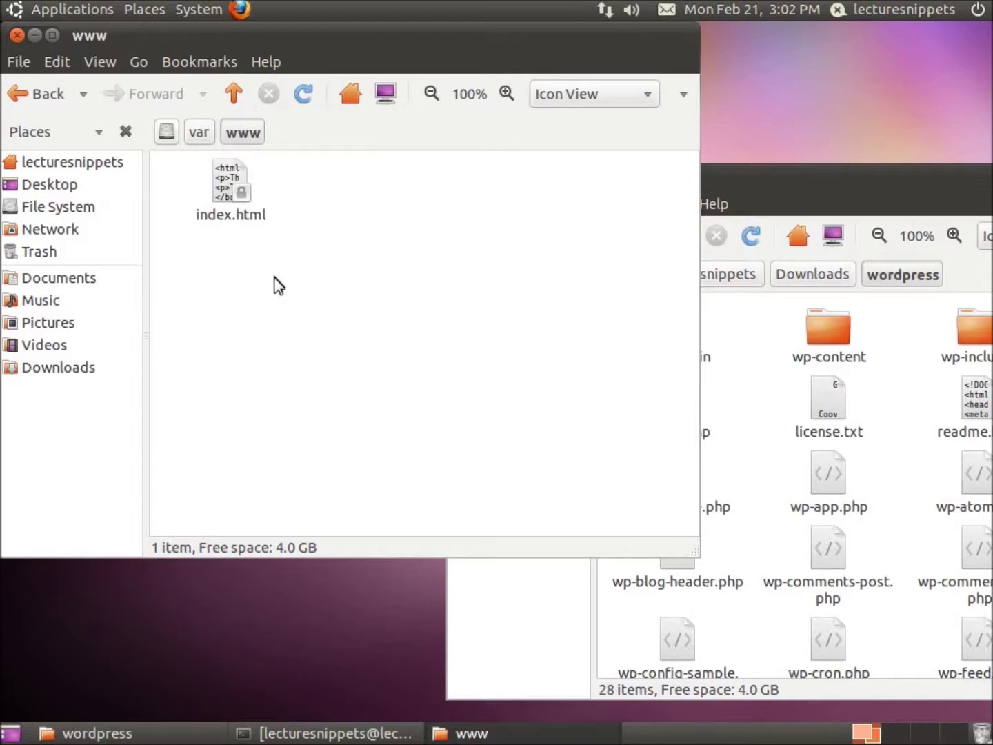
# Step: Delete index.html from /var/www and bring the wordpress window up beside it
pyautogui.click(229, 192)
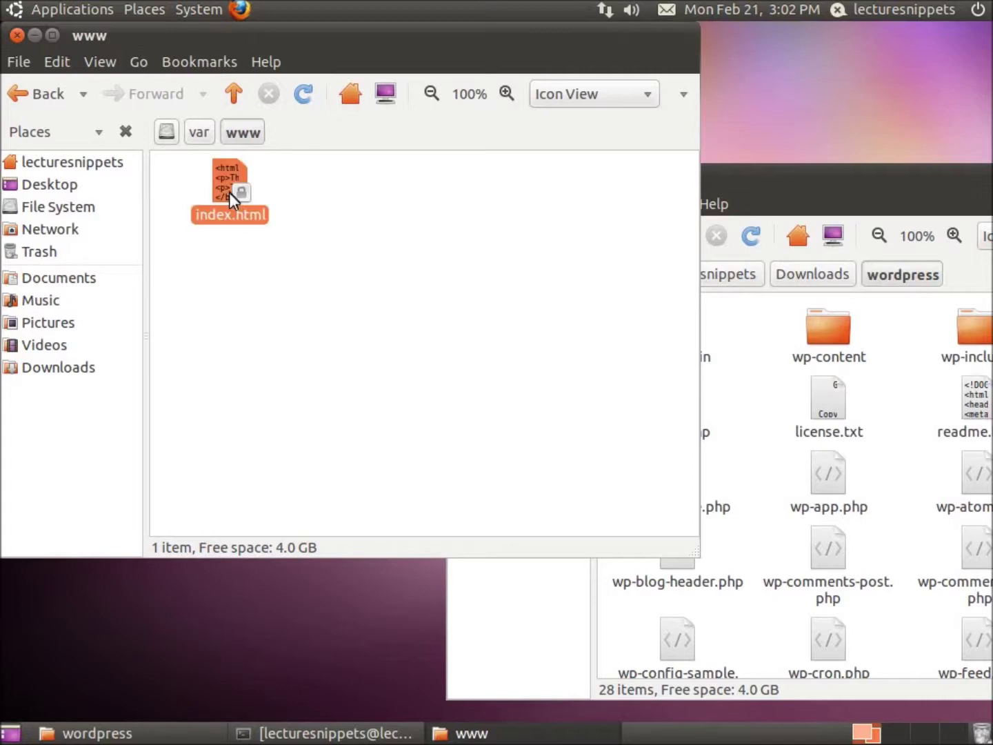
pyautogui.press('Delete')
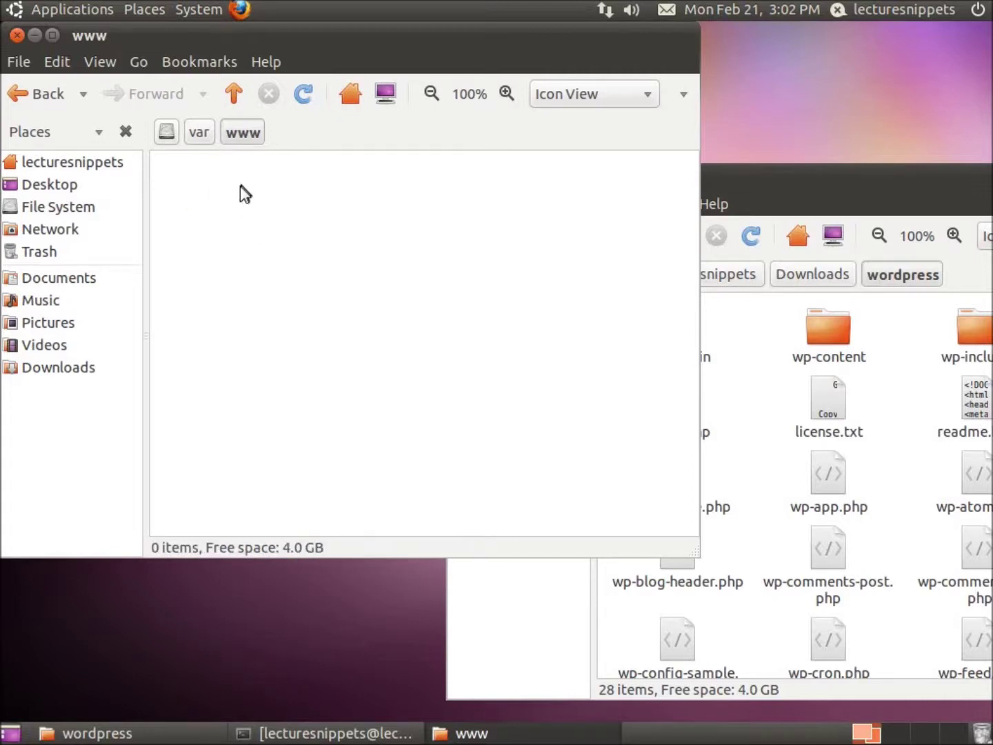
pyautogui.moveTo(745, 185); pyautogui.dragTo(618, 146)
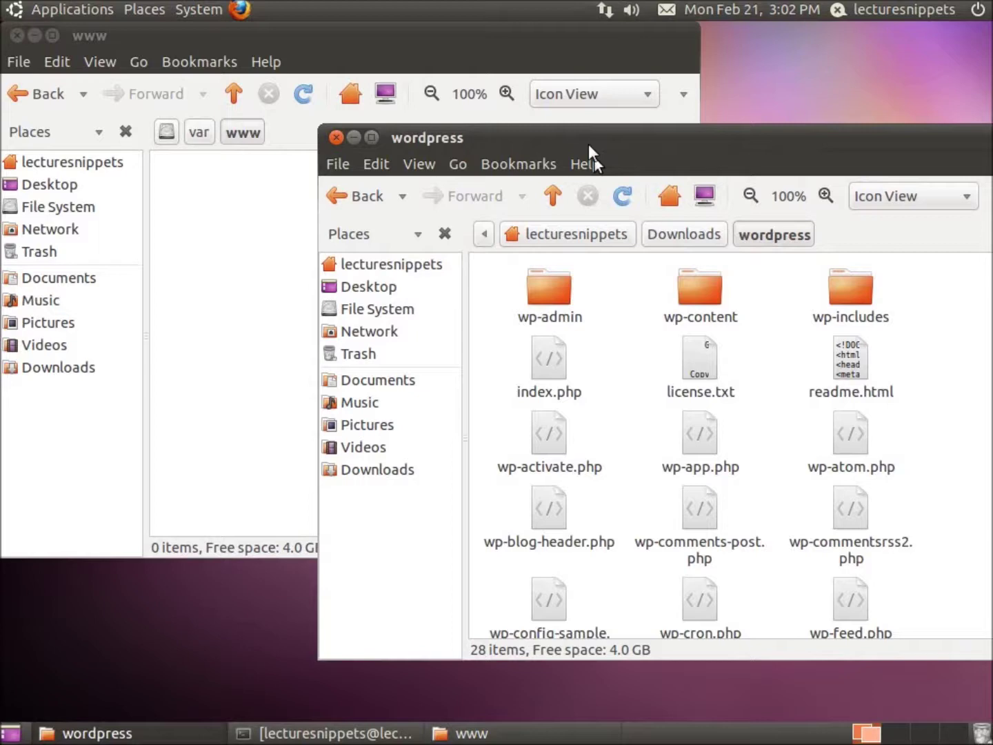
pyautogui.moveTo(581, 134); pyautogui.dragTo(611, 48)
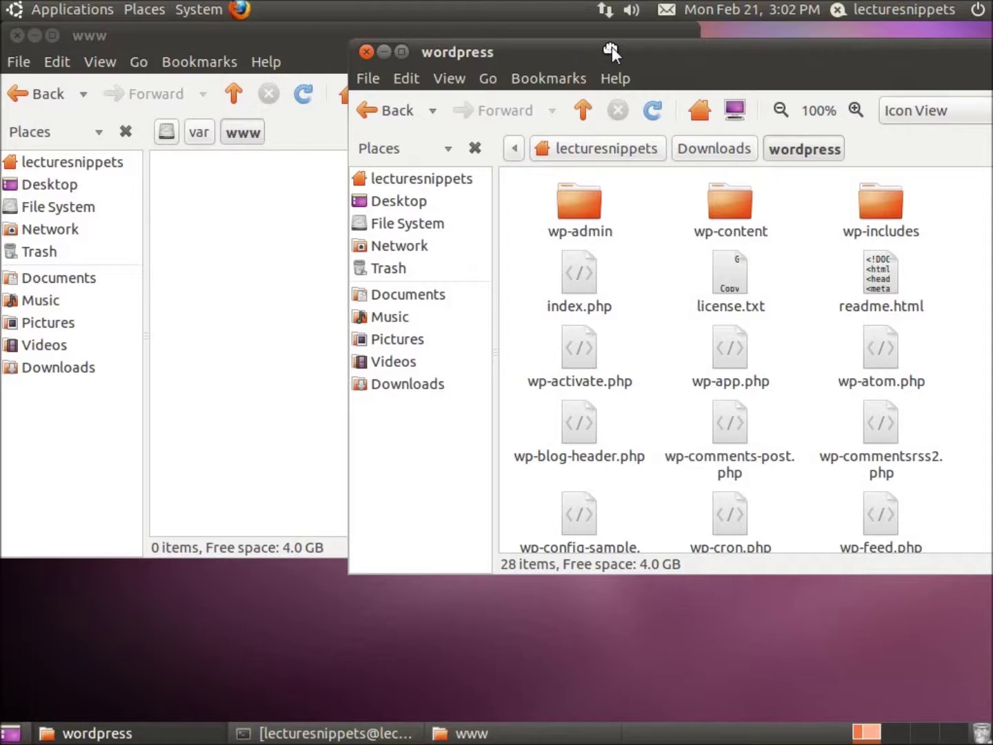
pyautogui.moveTo(612, 46); pyautogui.dragTo(612, 48)
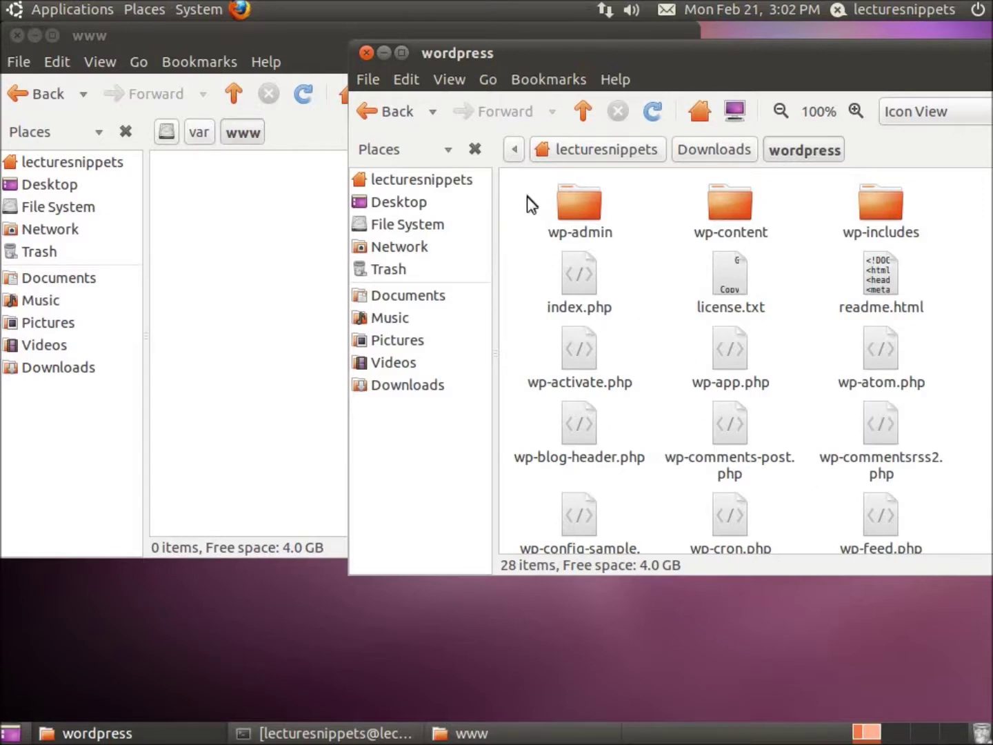
# Step: Move all 28 WordPress items into /var/www and close the emptied wordpress window
pyautogui.click(566, 204)
pyautogui.click(531, 214)
pyautogui.hotkey('ctrl', 'a')
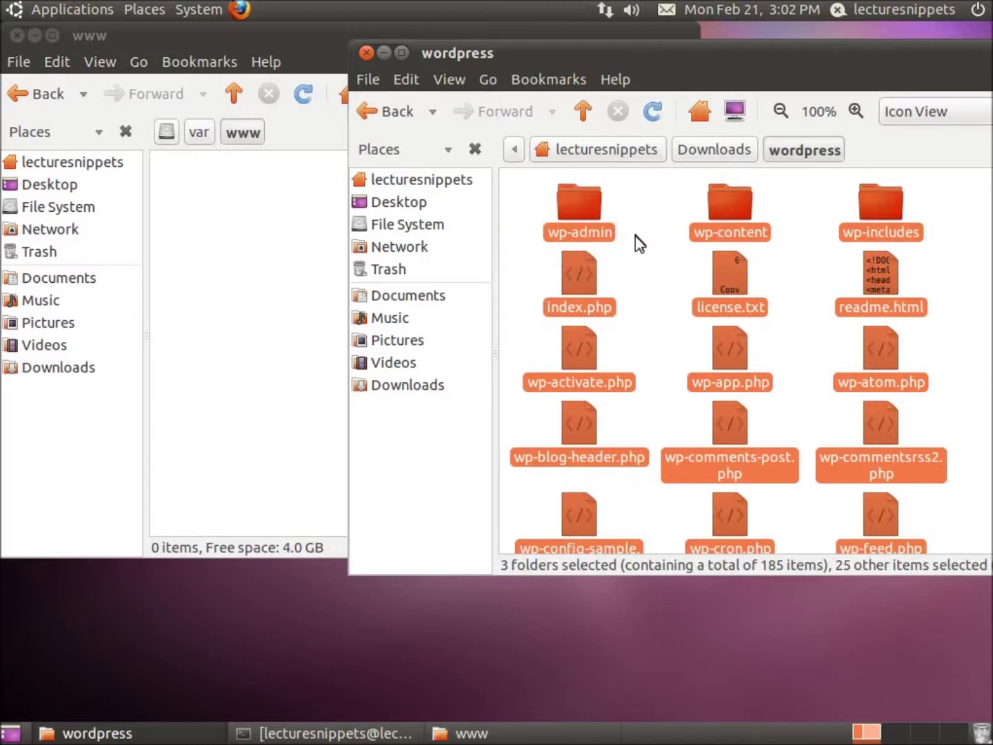
pyautogui.moveTo(578, 207); pyautogui.dragTo(262, 236)
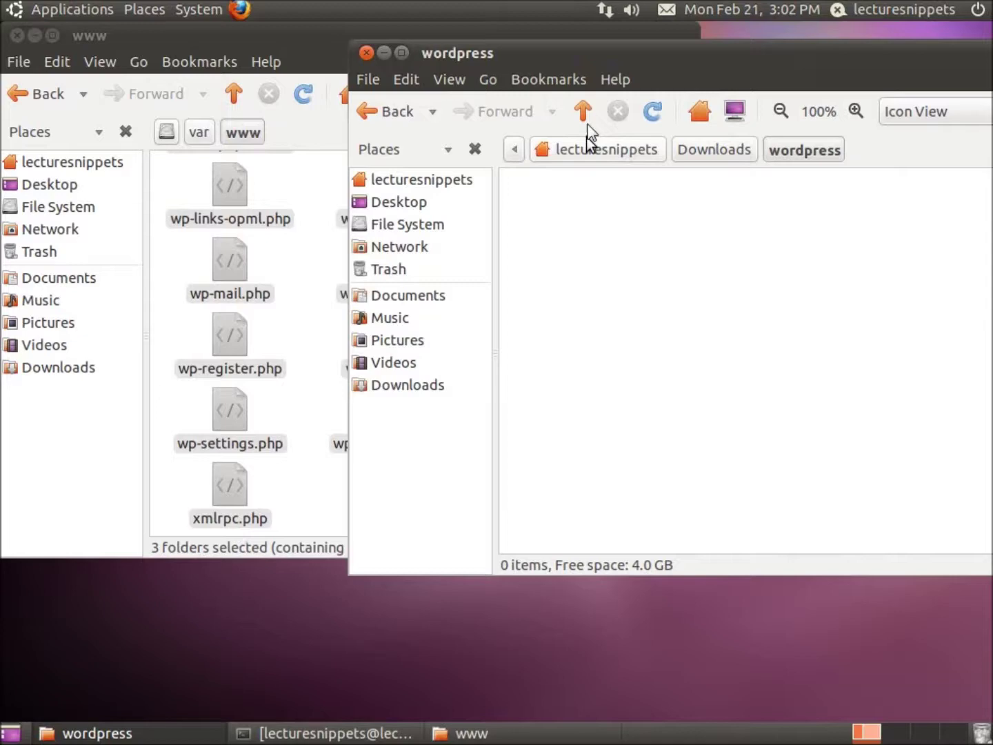
pyautogui.moveTo(633, 58); pyautogui.dragTo(900, 175)
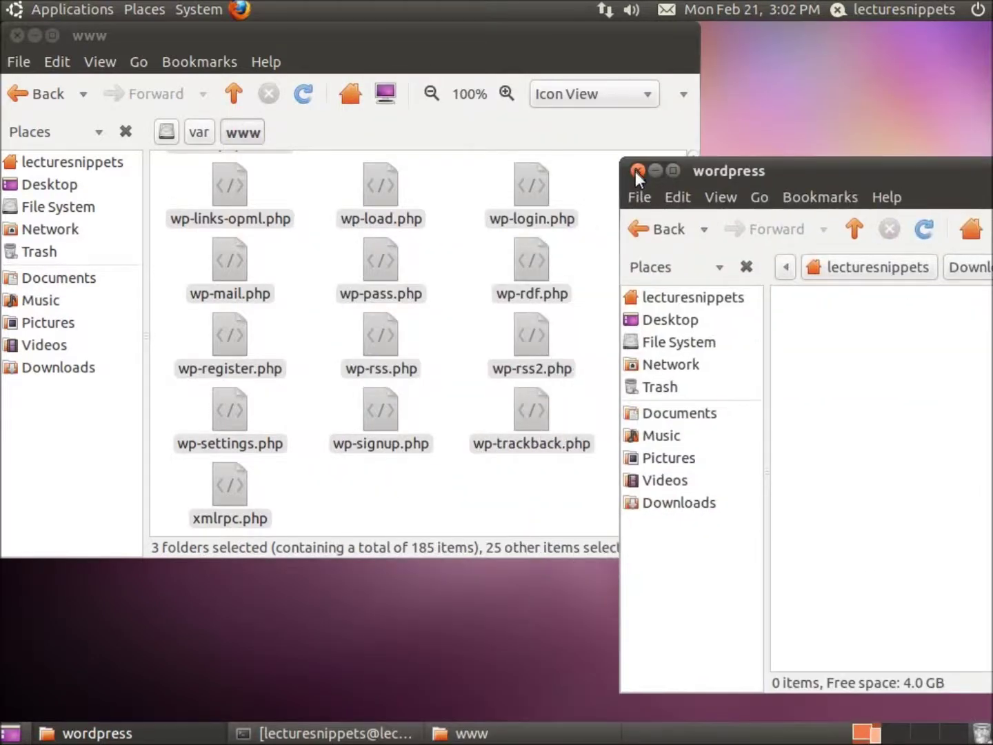
pyautogui.click(635, 170)
pyautogui.moveTo(436, 40); pyautogui.dragTo(589, 72)
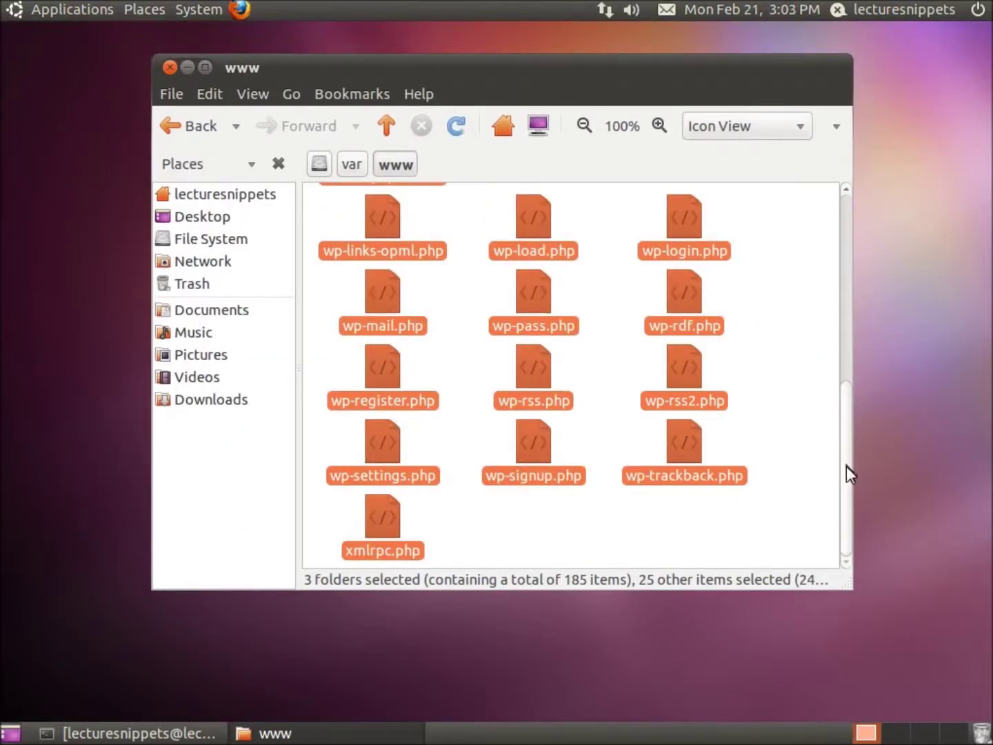
pyautogui.moveTo(847, 490); pyautogui.dragTo(853, 306)
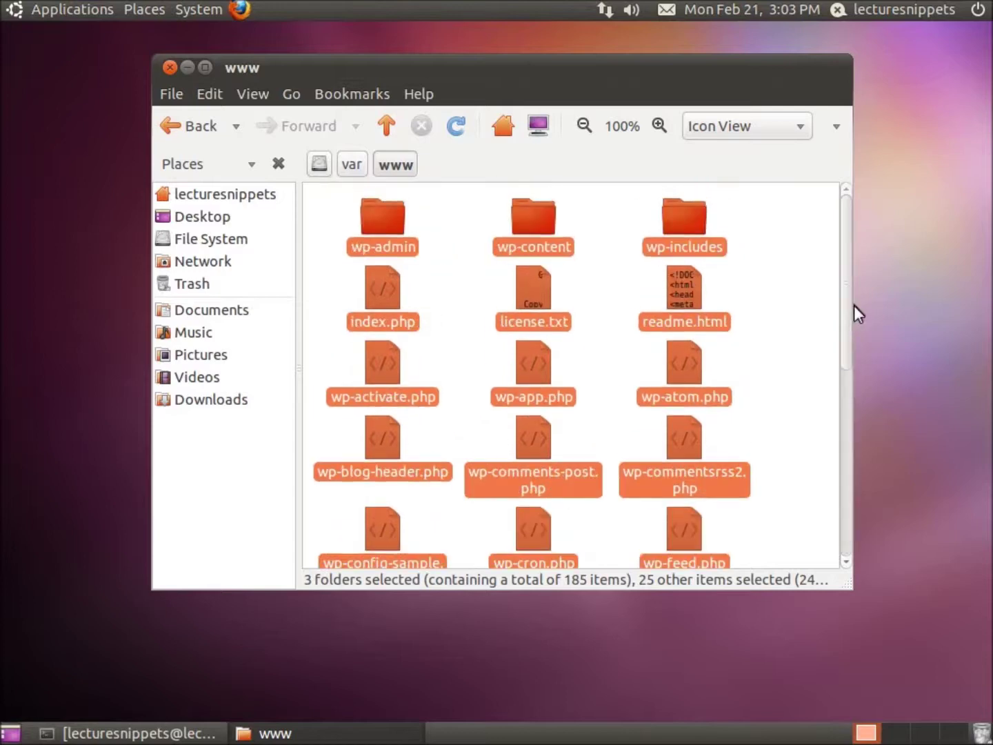
pyautogui.click(800, 348)
pyautogui.scroll(-1, 798, 346)
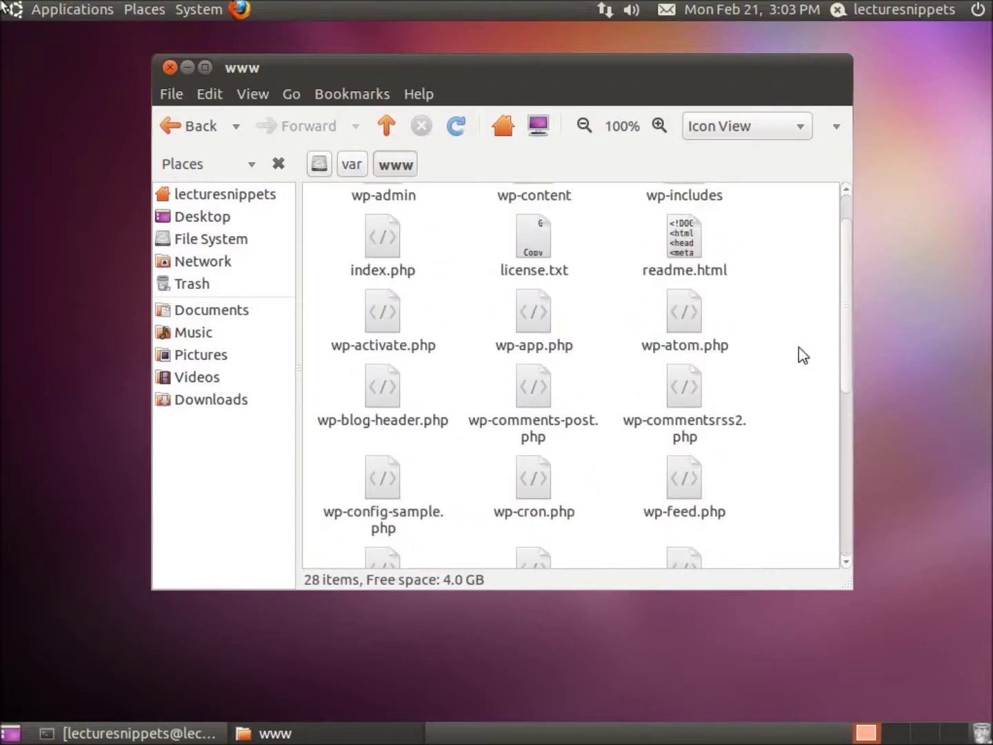
pyautogui.moveTo(848, 386); pyautogui.dragTo(844, 455)
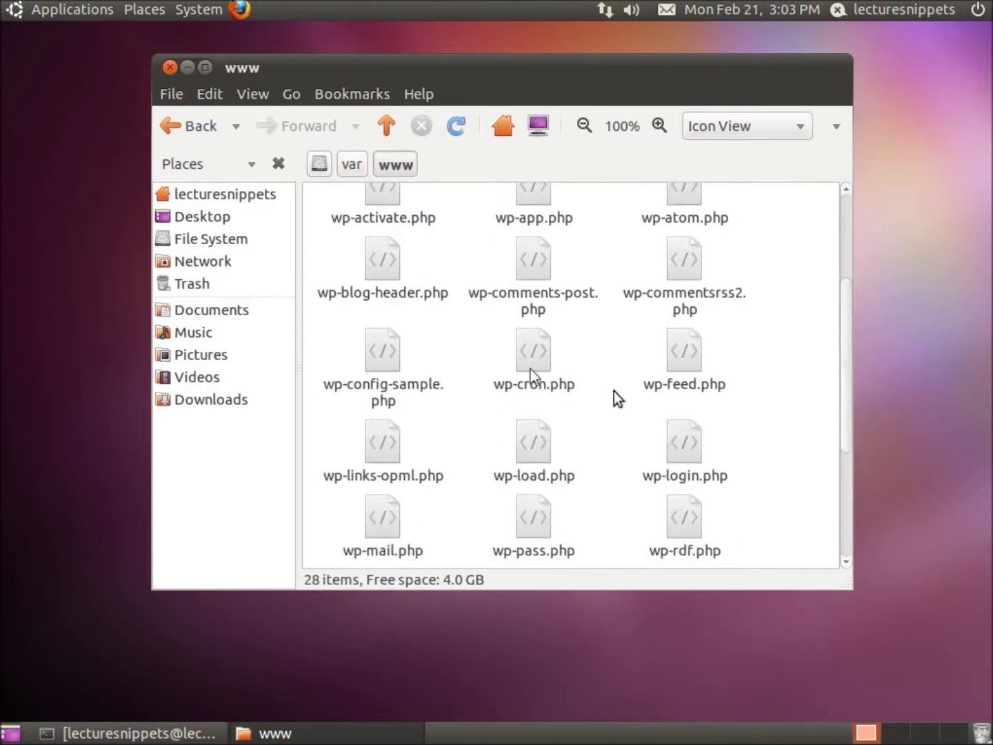
pyautogui.click(388, 370)
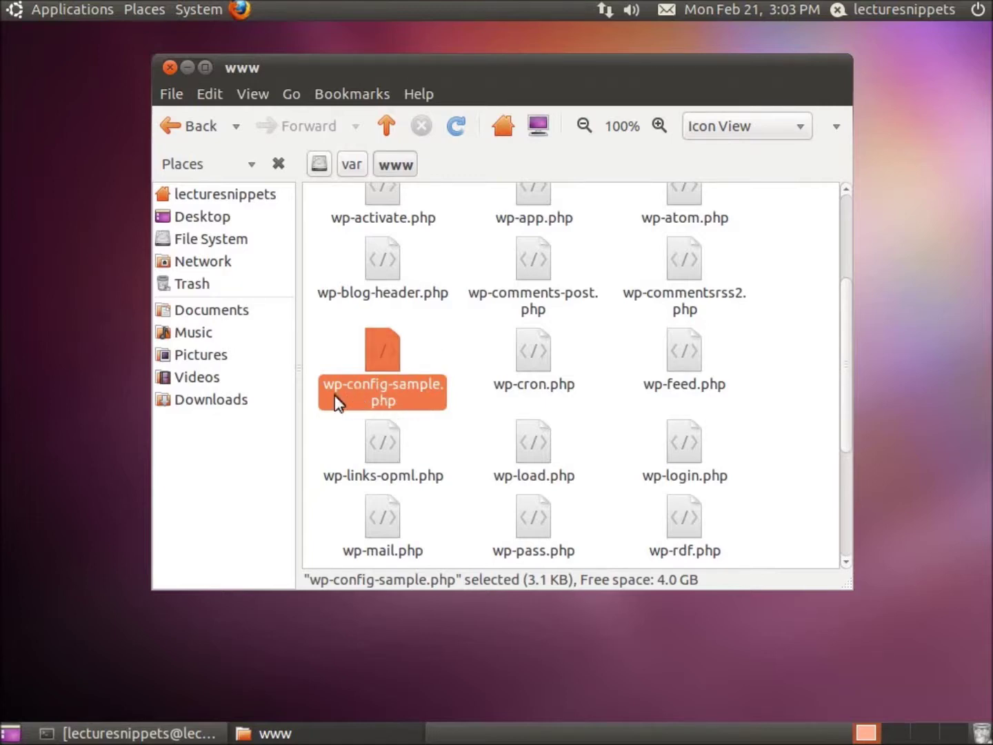
pyautogui.doubleClick(394, 391)
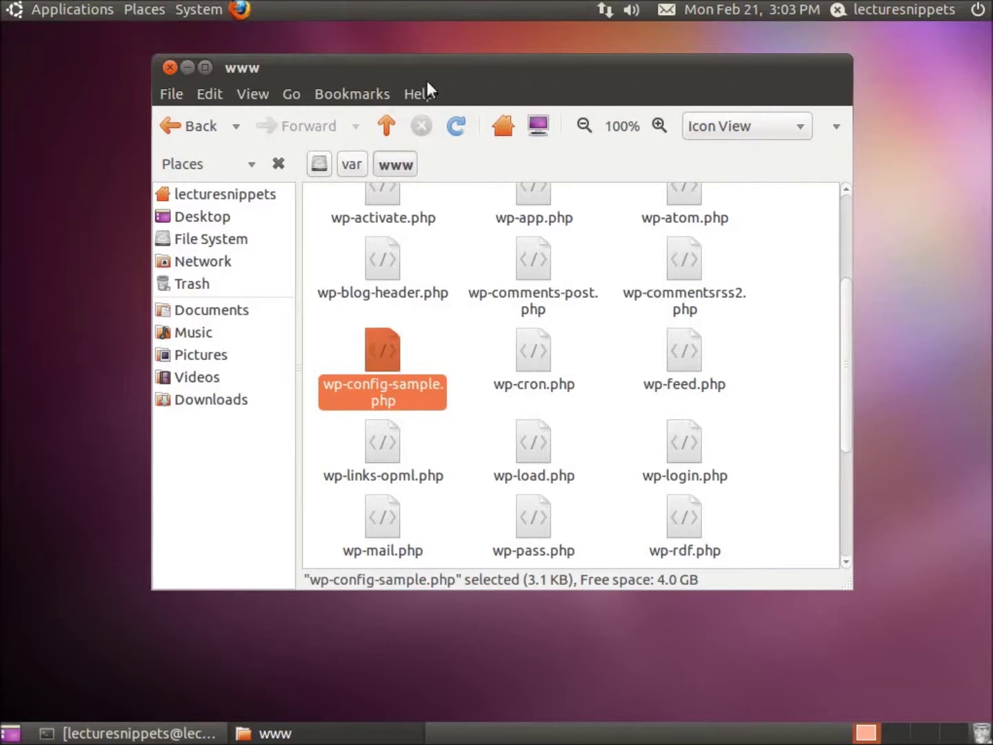
pyautogui.moveTo(425, 64); pyautogui.dragTo(433, 58)
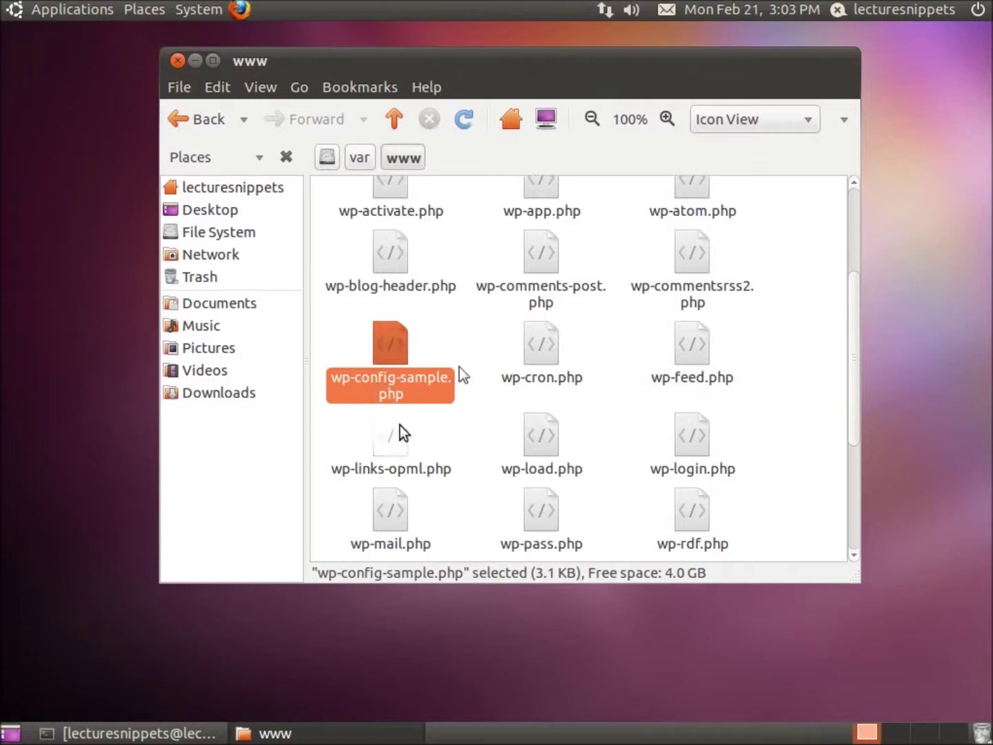
pyautogui.click(242, 14)
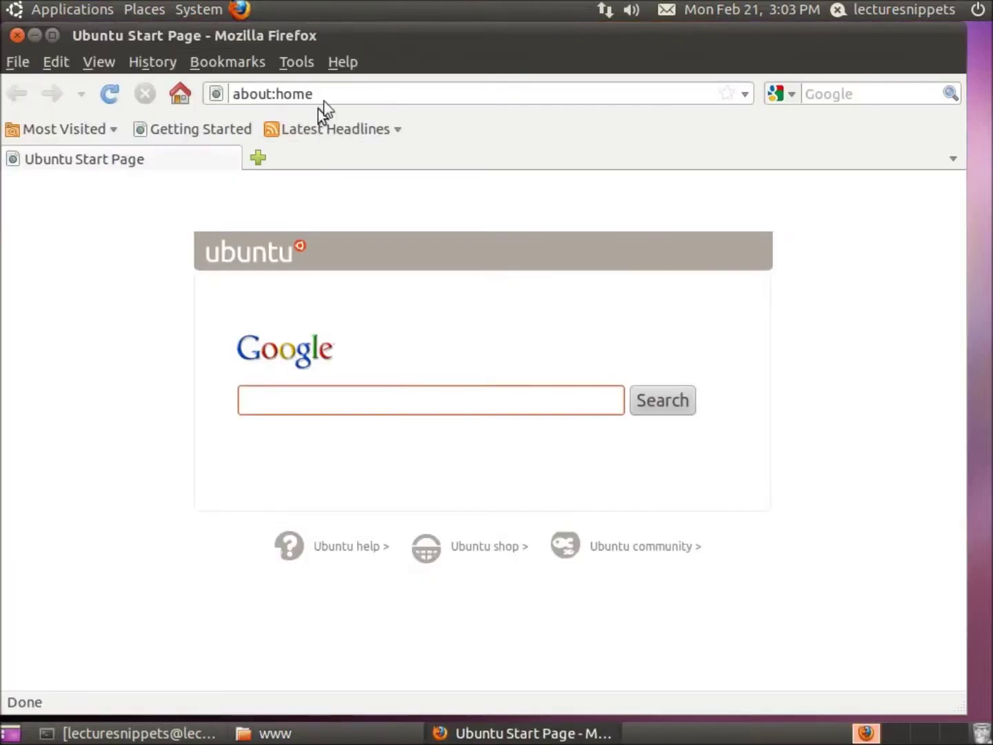
pyautogui.click(326, 90)
pyautogui.write('loc')
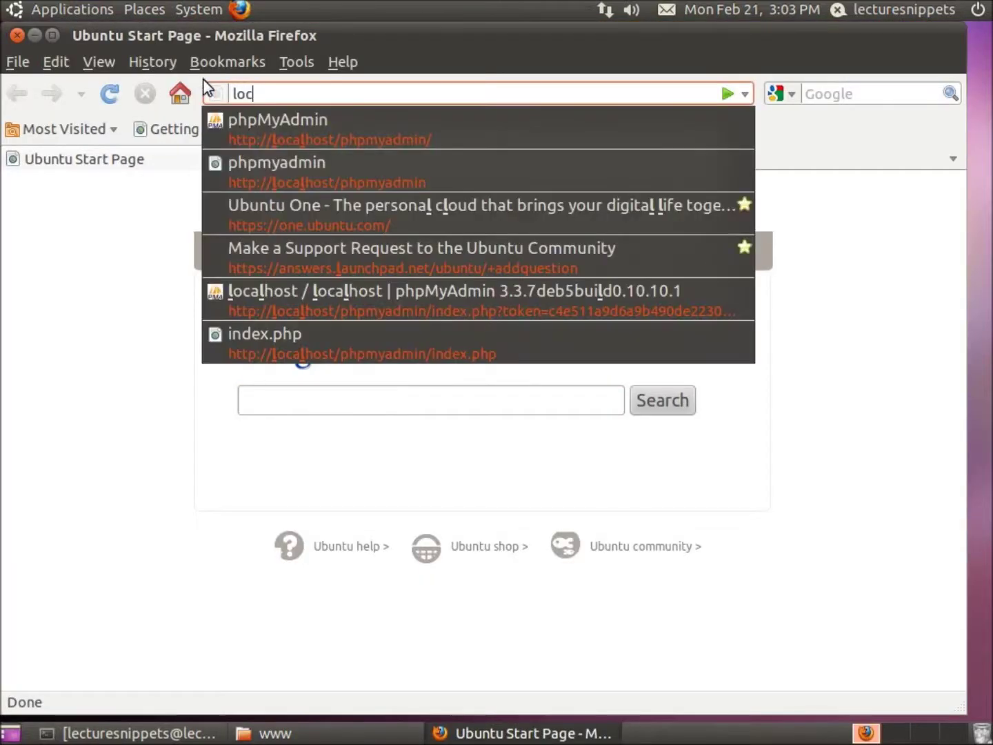
pyautogui.write('alhost')
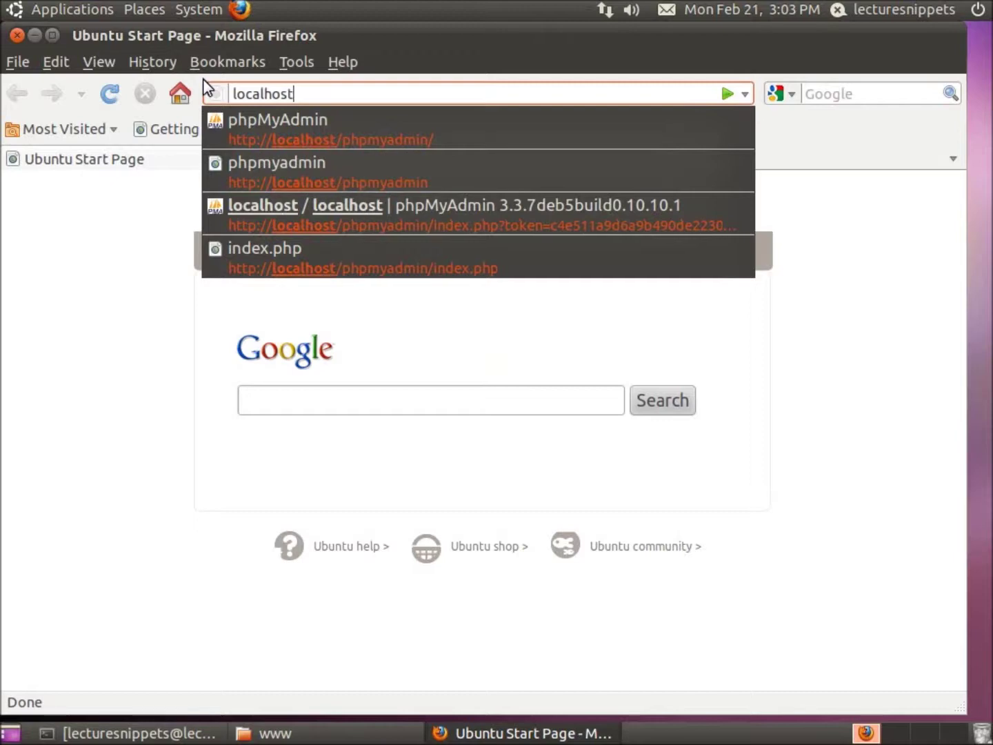
pyautogui.press('Return')
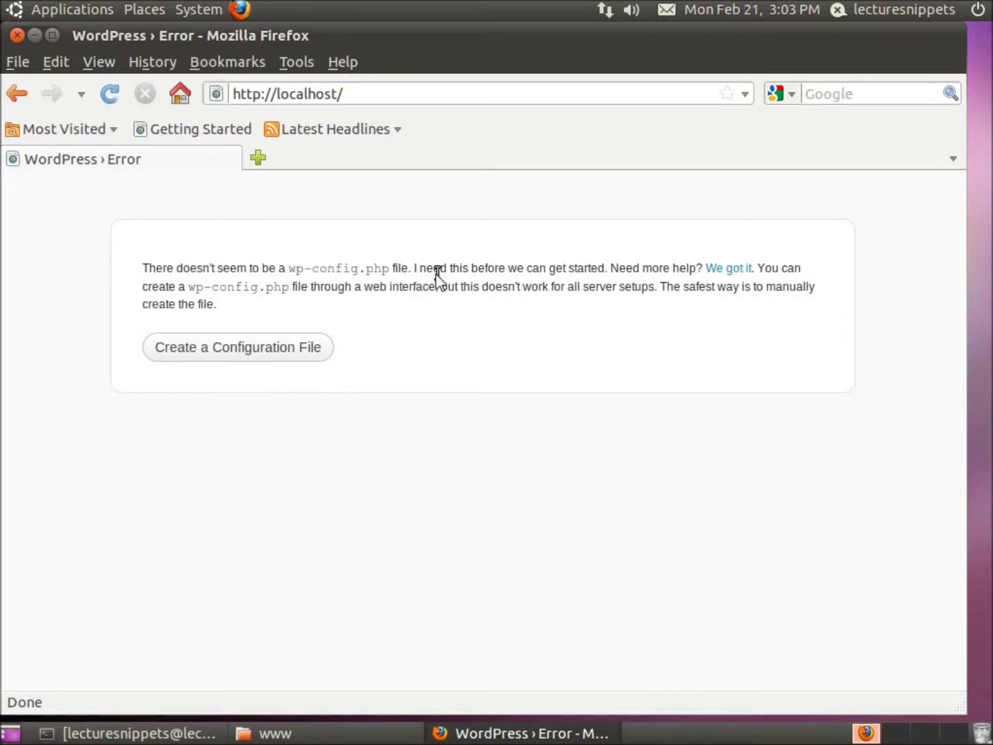
# Step: Advance WordPress setup to the database connection form and open a blank new tab
pyautogui.click(231, 352)
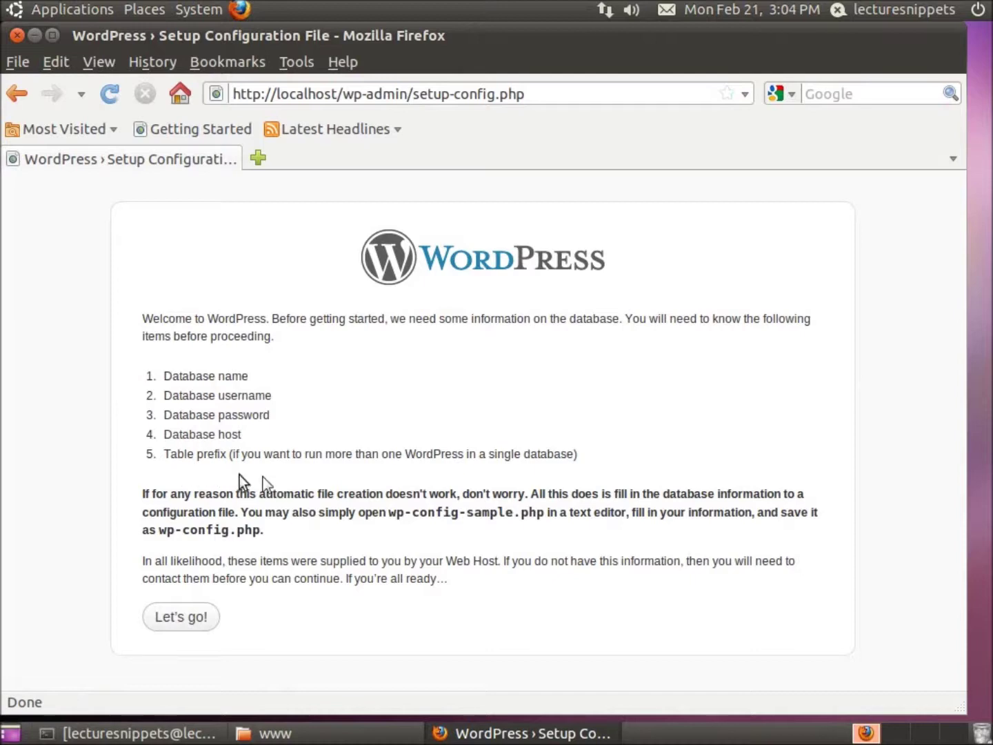
pyautogui.click(184, 621)
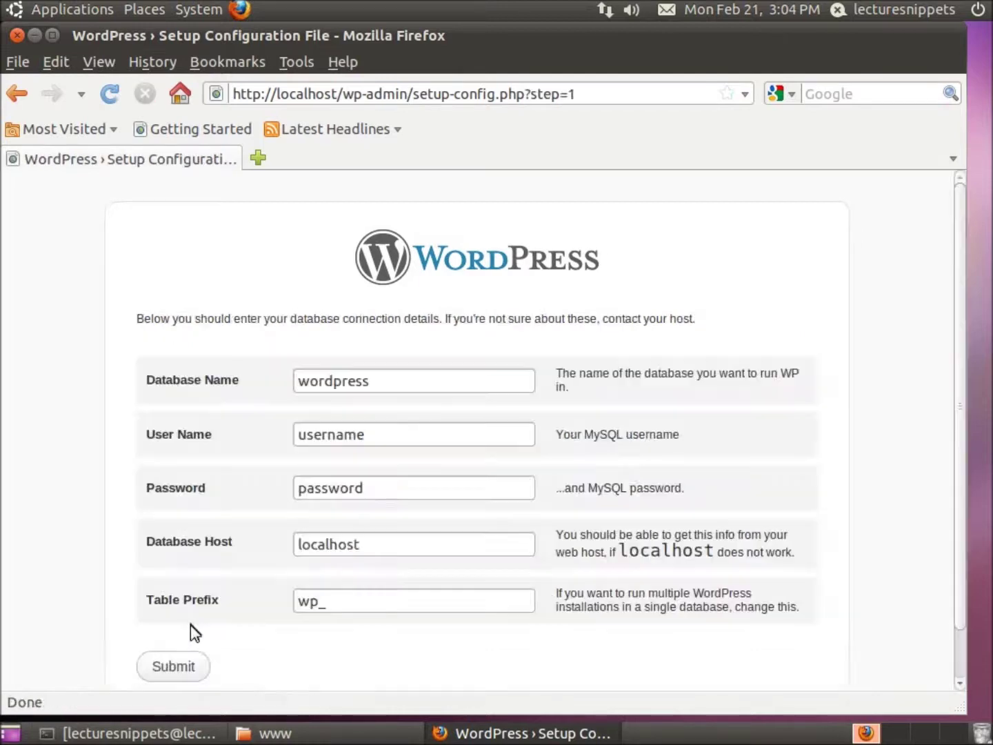
pyautogui.scroll(-2, 428, 472)
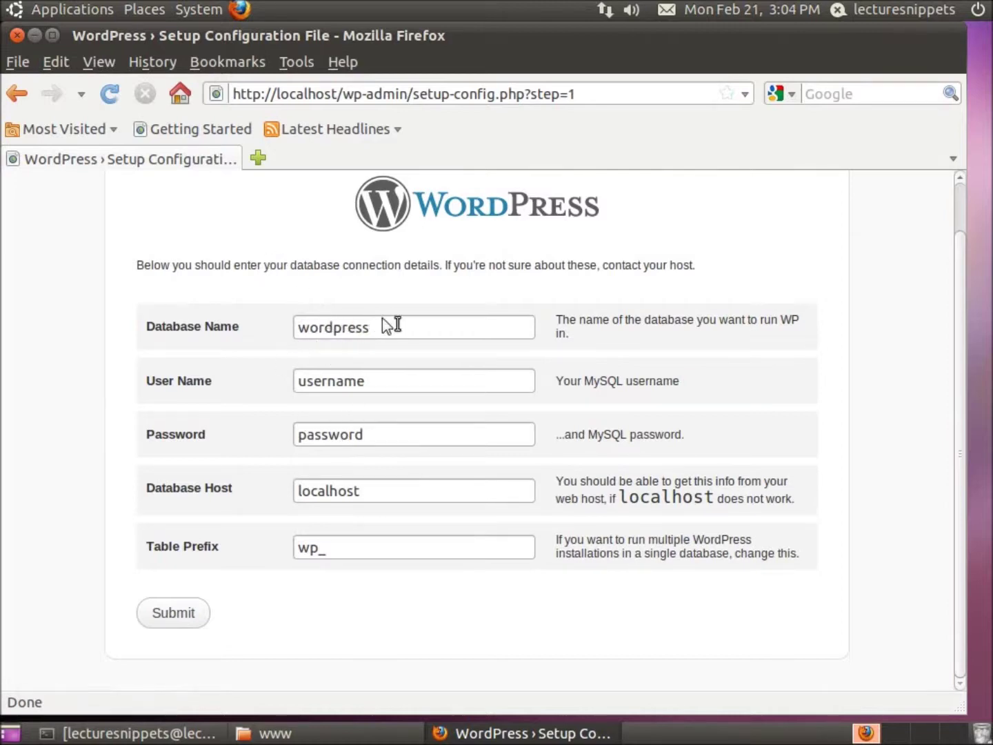
pyautogui.click(260, 158)
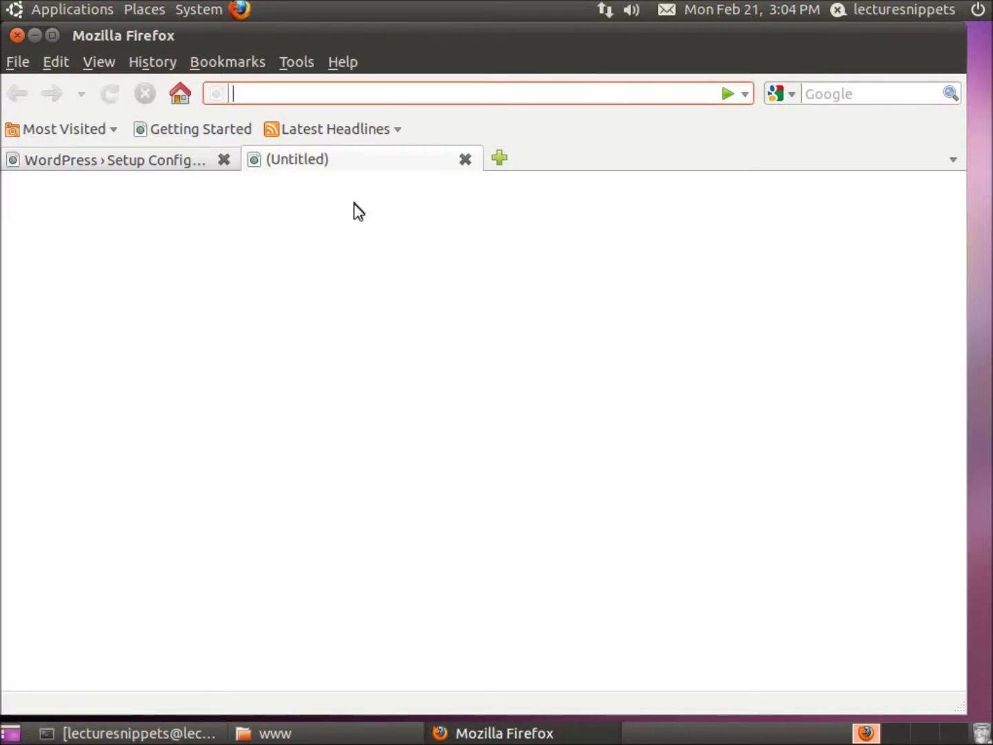
# Step: Open phpMyAdmin on localhost and log in as root with the account password
pyautogui.write('loca')
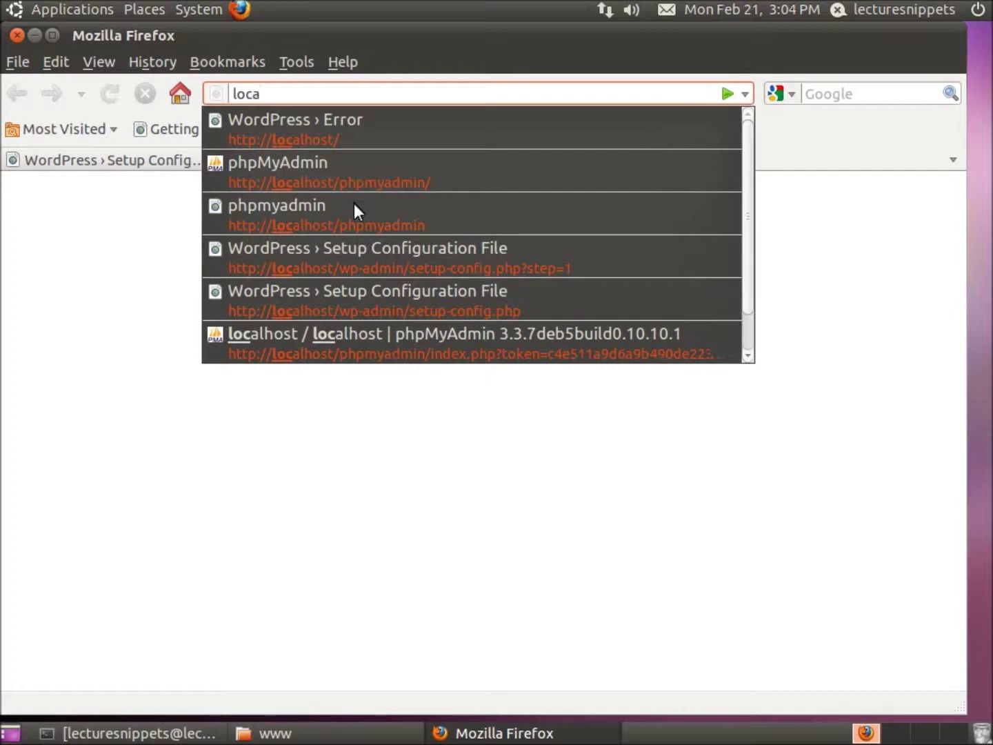
pyautogui.press('Down')
pyautogui.press('Down')
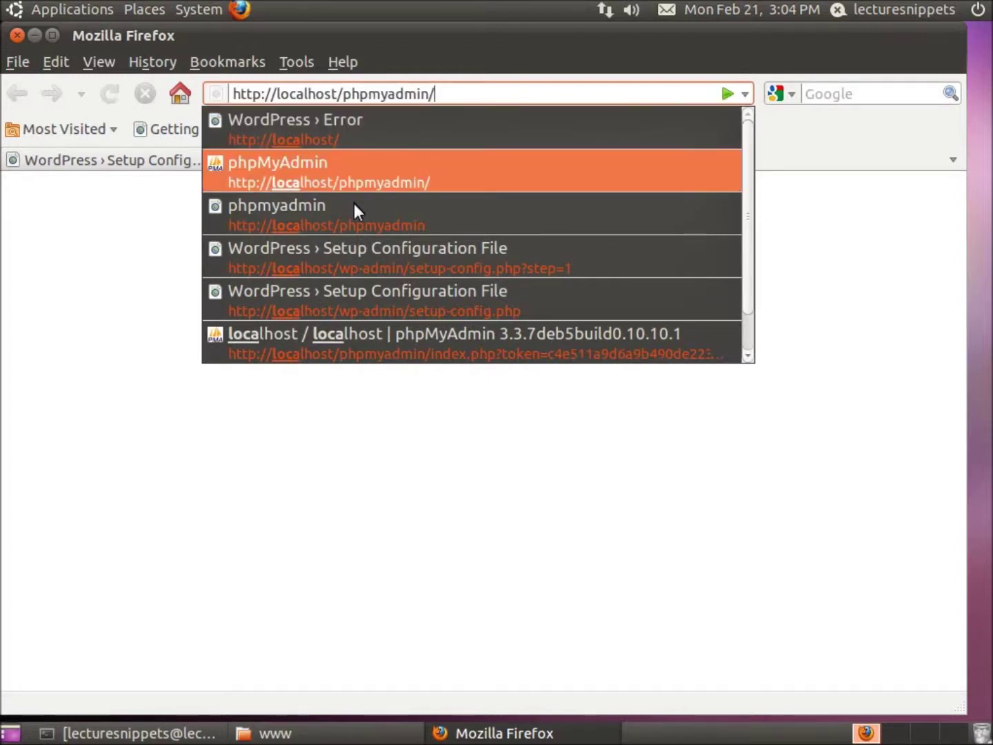
pyautogui.hotkey('alt', 'Return')
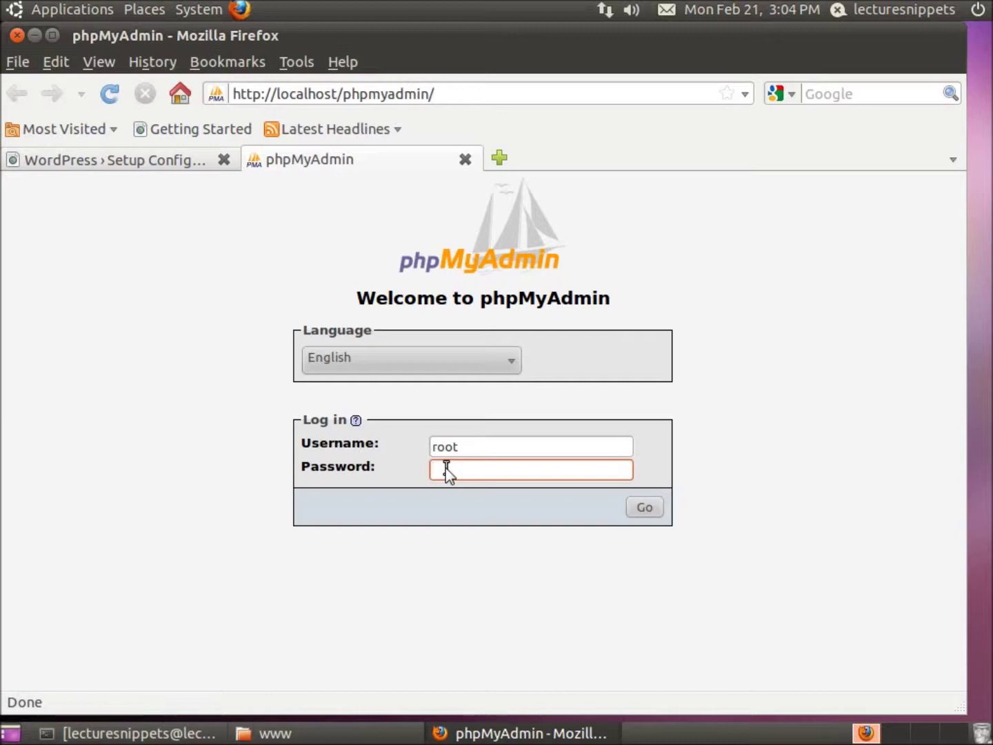
pyautogui.write('•••••••')
pyautogui.press('Return')
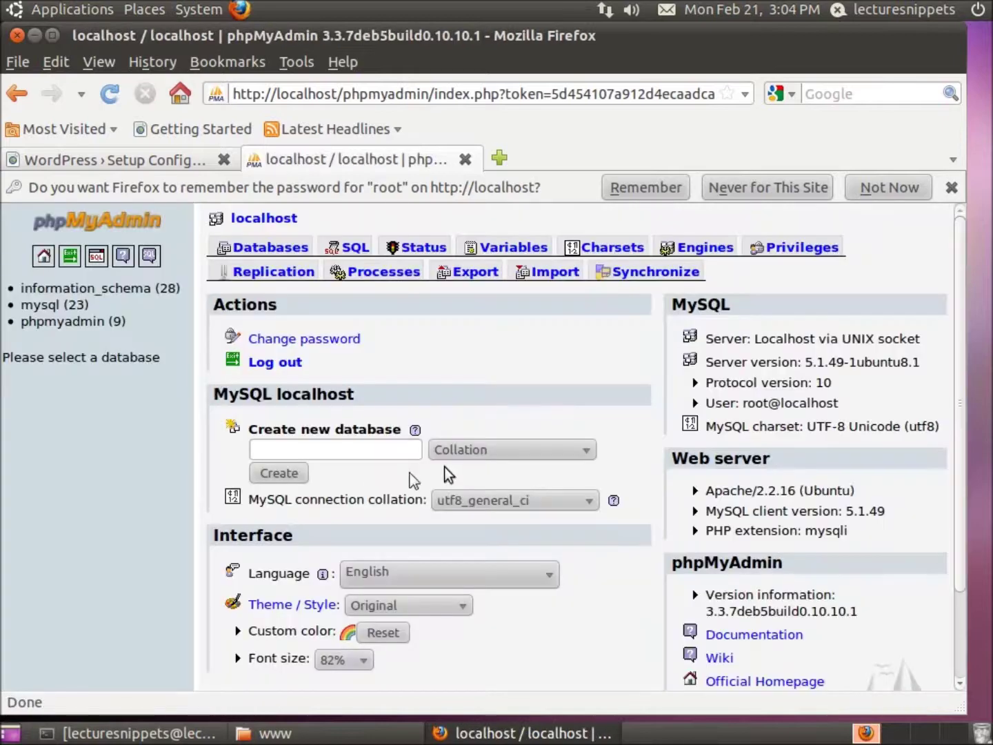
# Step: Create an empty phpMyAdmin database called 'wordpress'
pyautogui.click(282, 452)
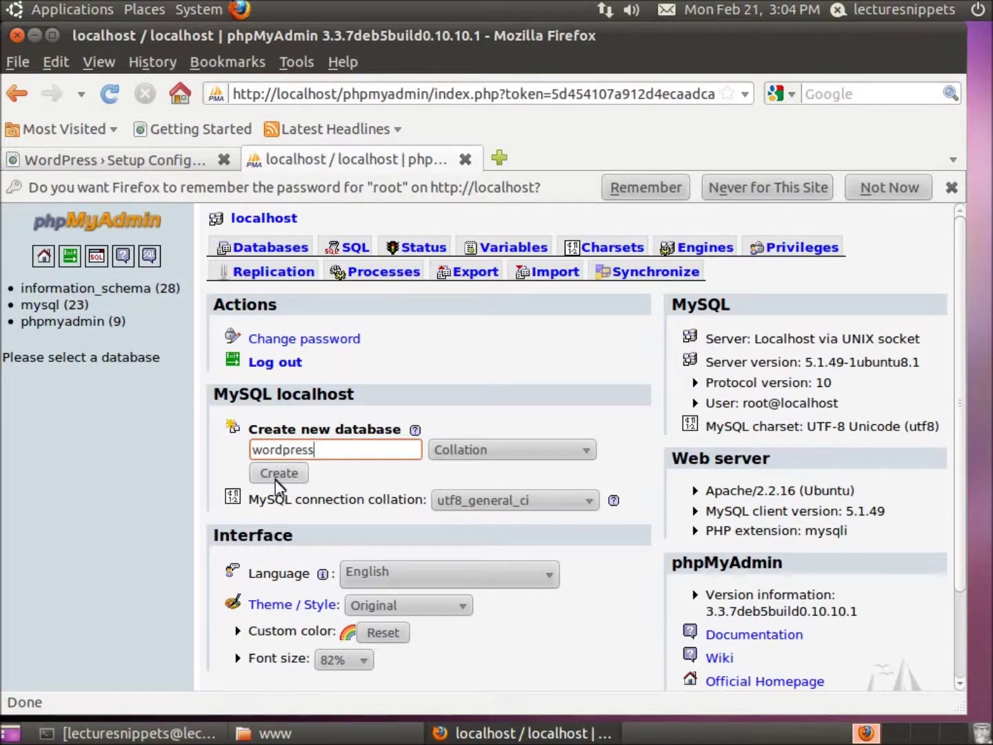
pyautogui.click(290, 475)
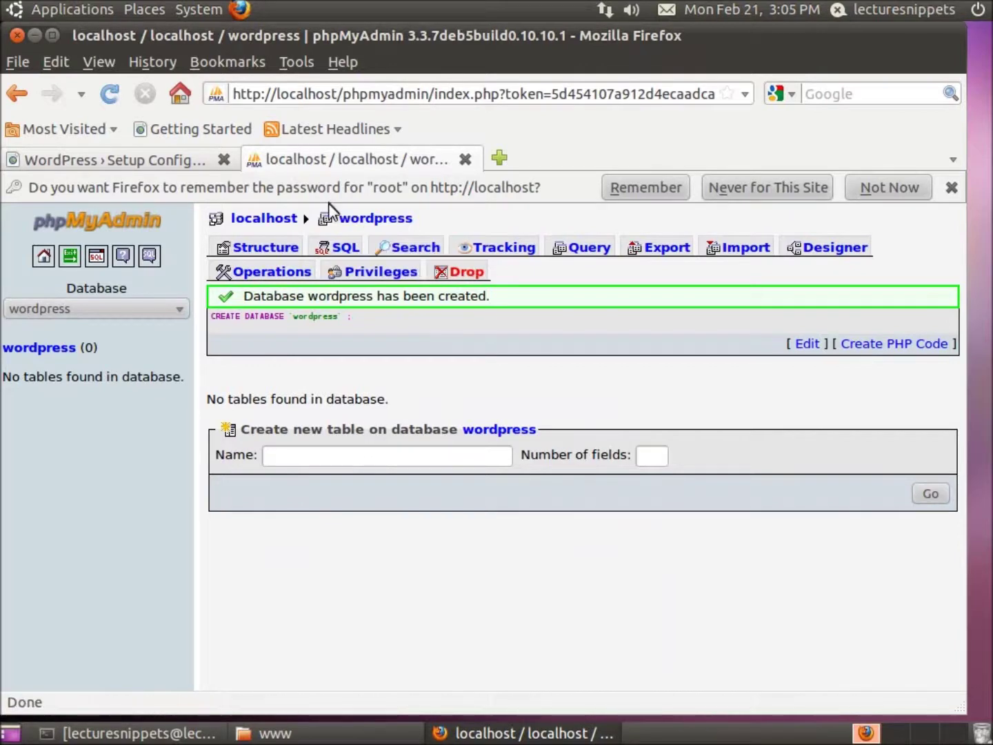
# Step: Submit WordPress database details: name wordpress, user root, and the root password
pyautogui.click(466, 160)
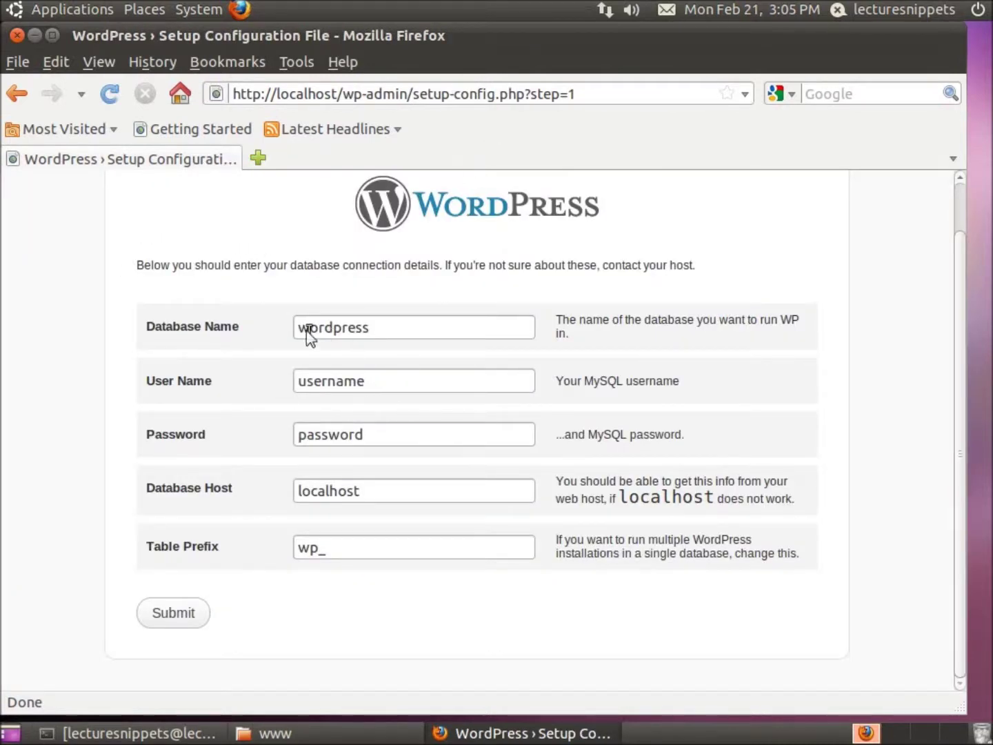
pyautogui.moveTo(370, 327); pyautogui.dragTo(299, 326)
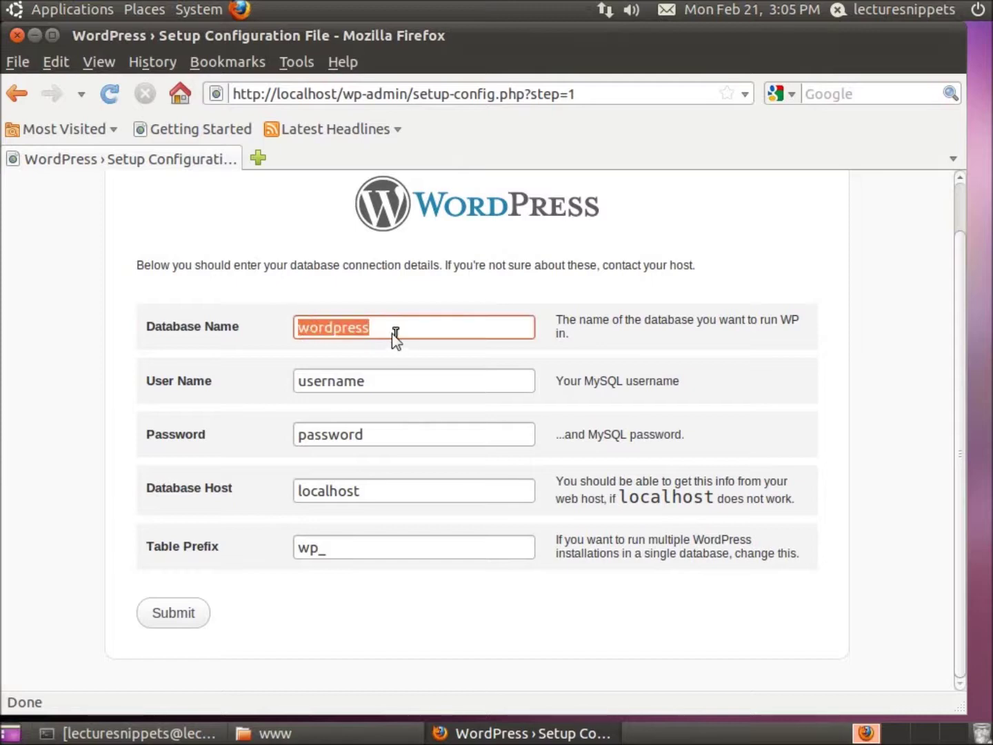
pyautogui.click(392, 331)
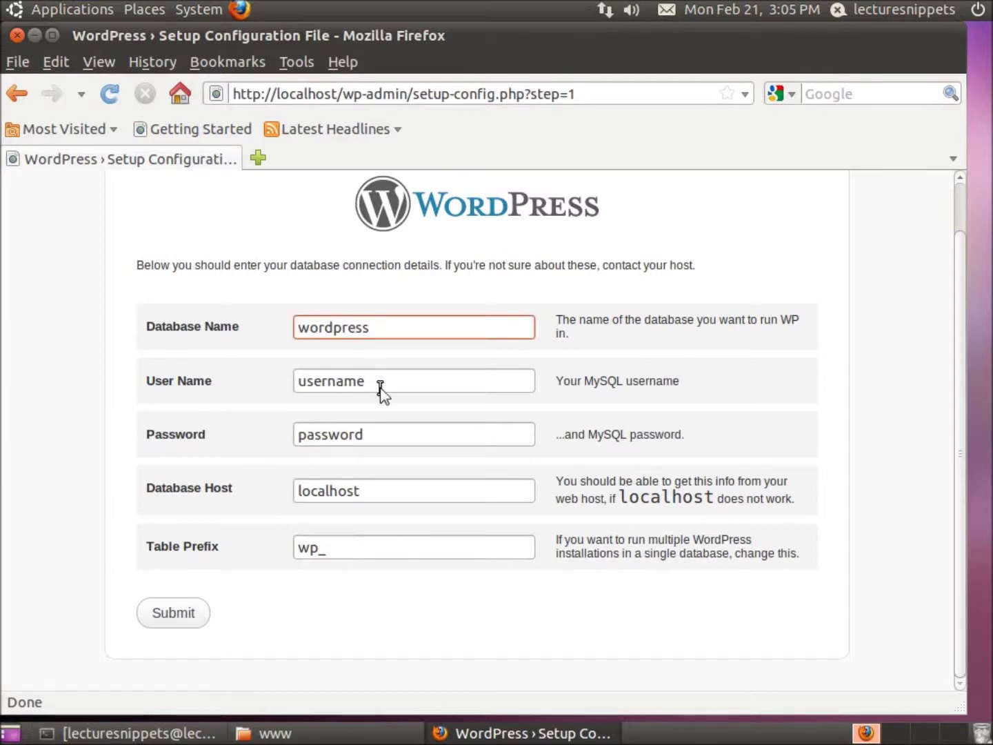
pyautogui.moveTo(366, 384); pyautogui.dragTo(296, 383)
pyautogui.write('root')
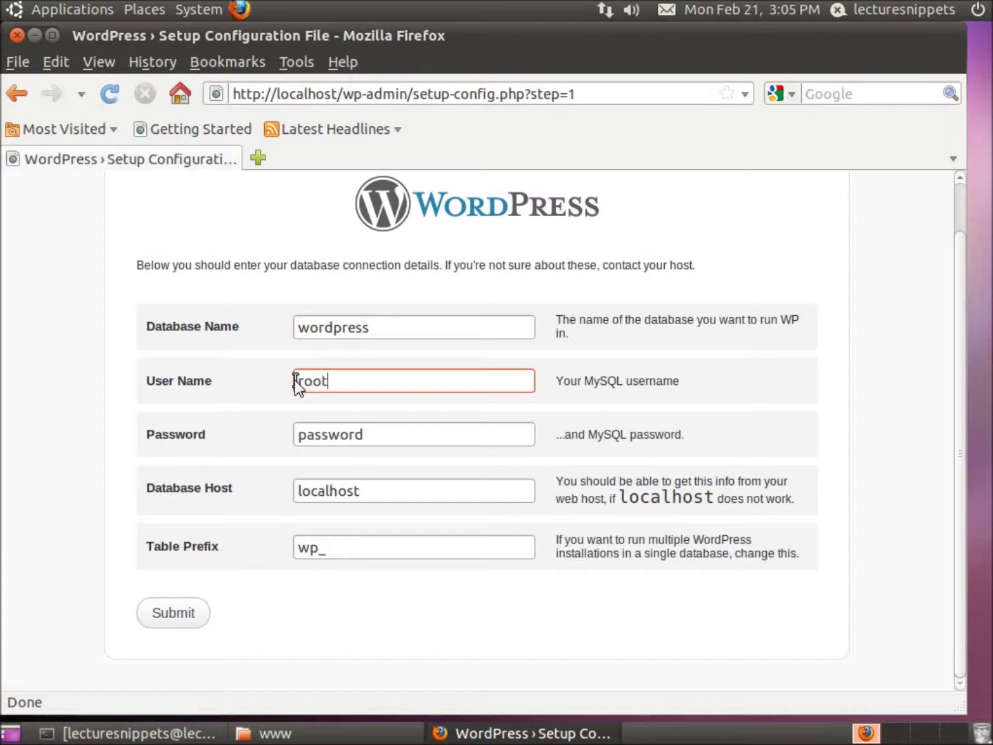
pyautogui.press('Tab')
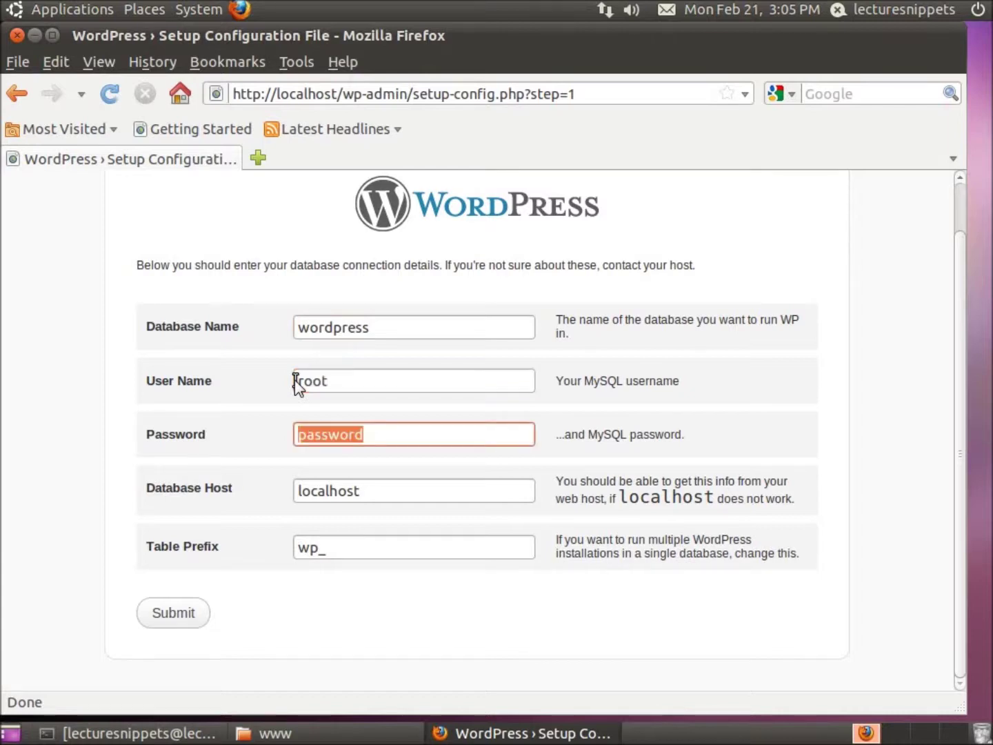
pyautogui.write('P@ssword')
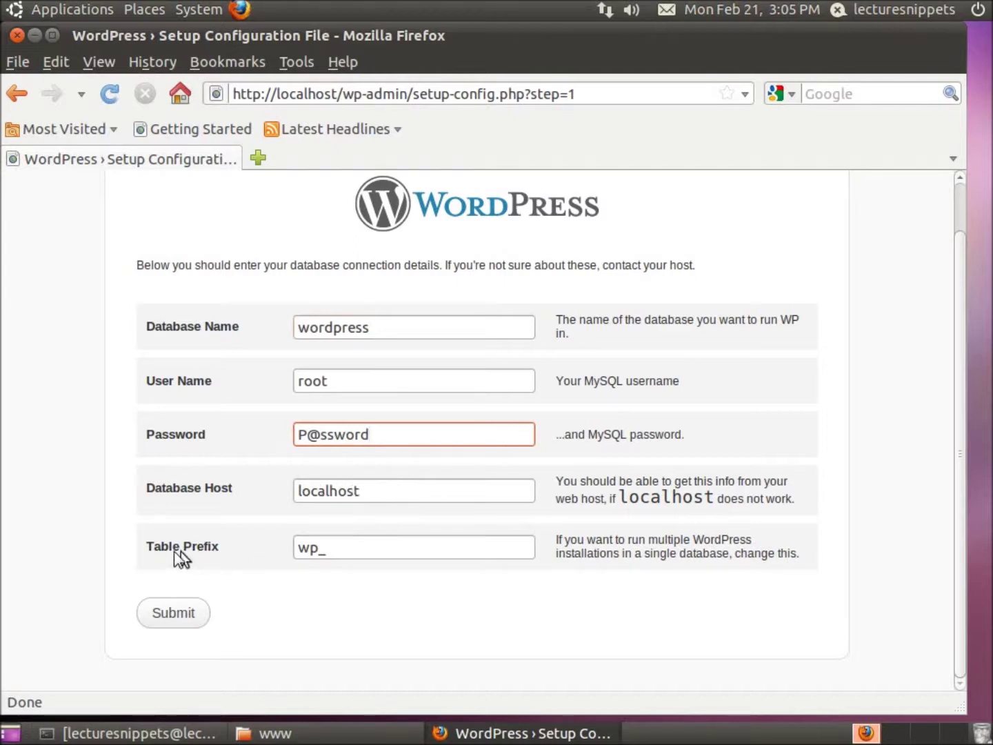
pyautogui.click(334, 555)
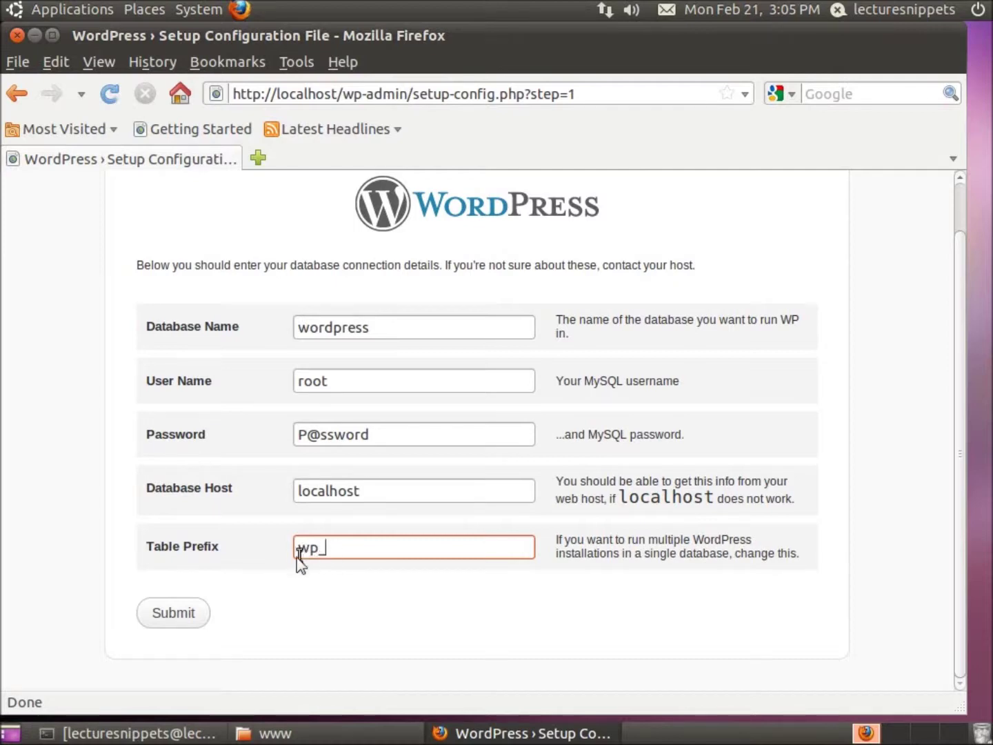
pyautogui.click(169, 621)
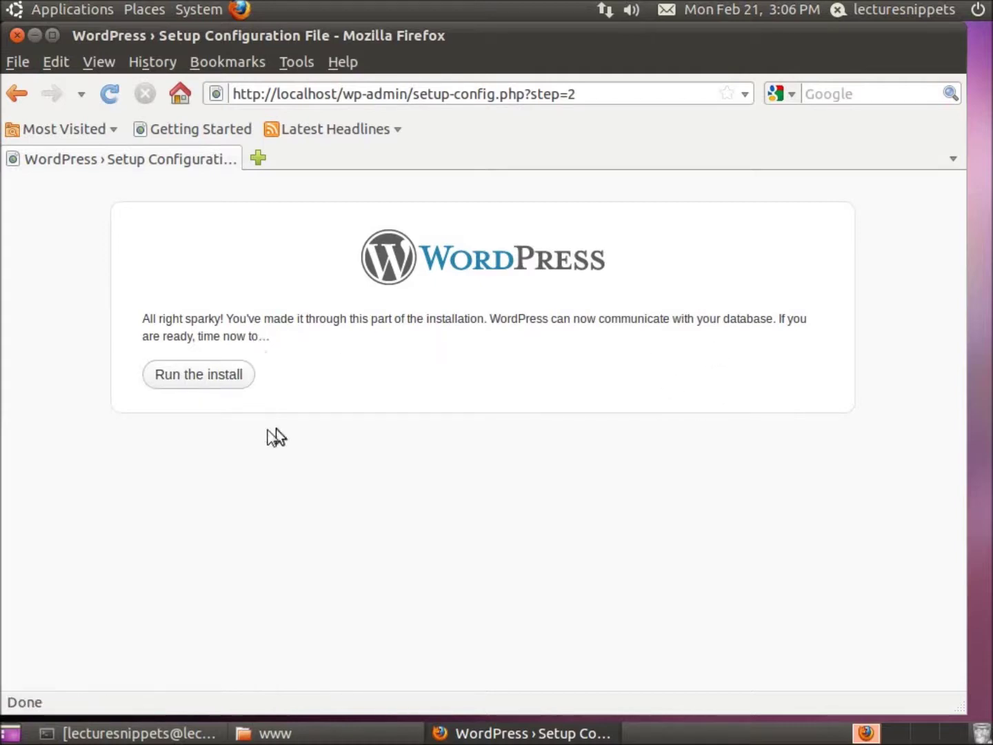
# Step: Start the installation and enter site title 'Test Site', keeping the default admin username
pyautogui.click(223, 387)
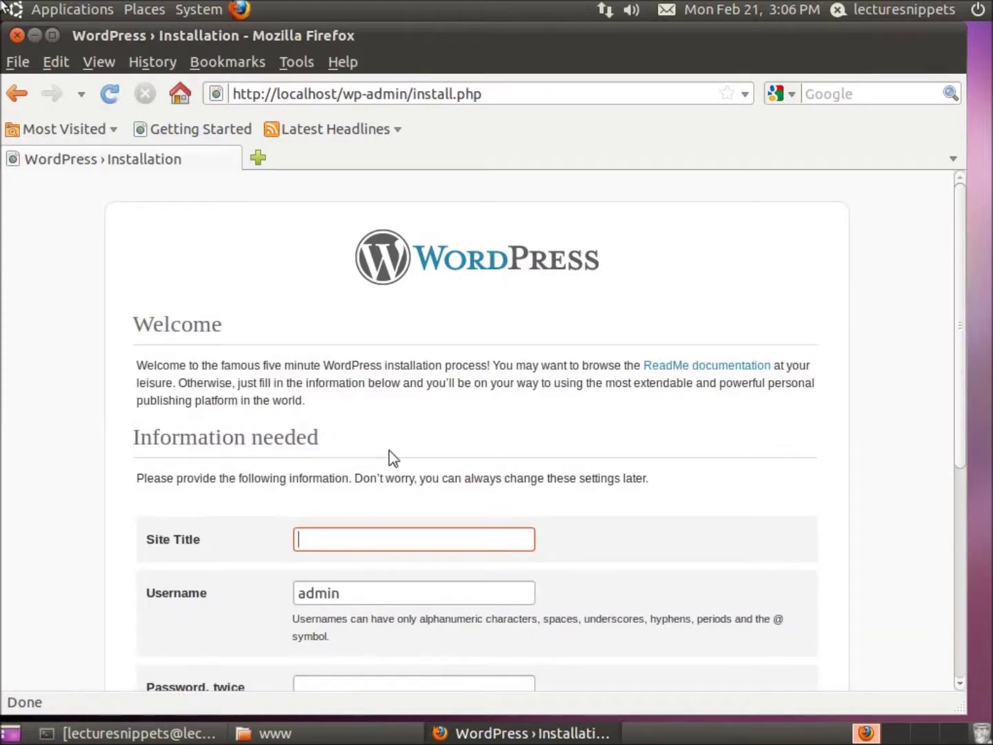
pyautogui.click(493, 450)
pyautogui.scroll(-3, 491, 452)
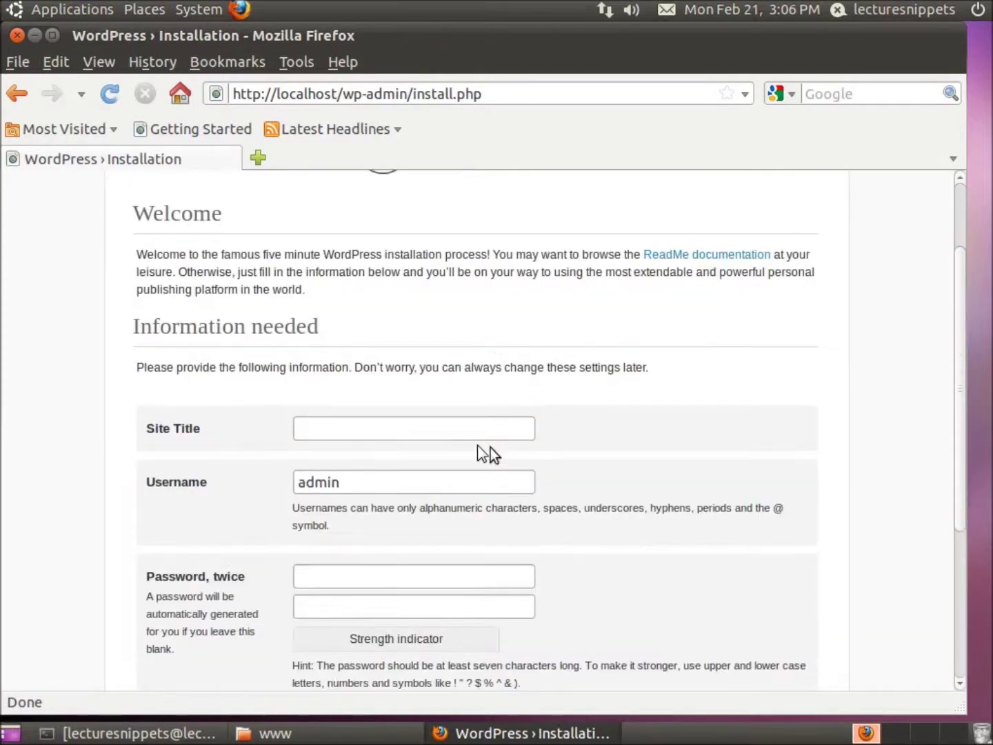
pyautogui.click(344, 428)
pyautogui.write('Test Site')
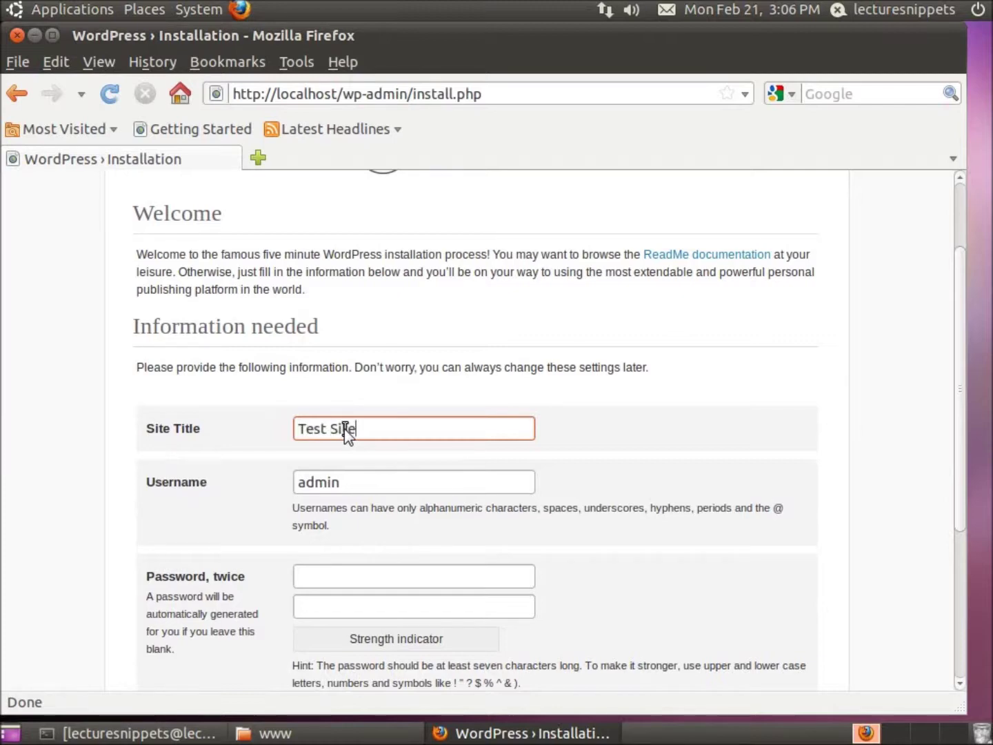
pyautogui.press('Tab')
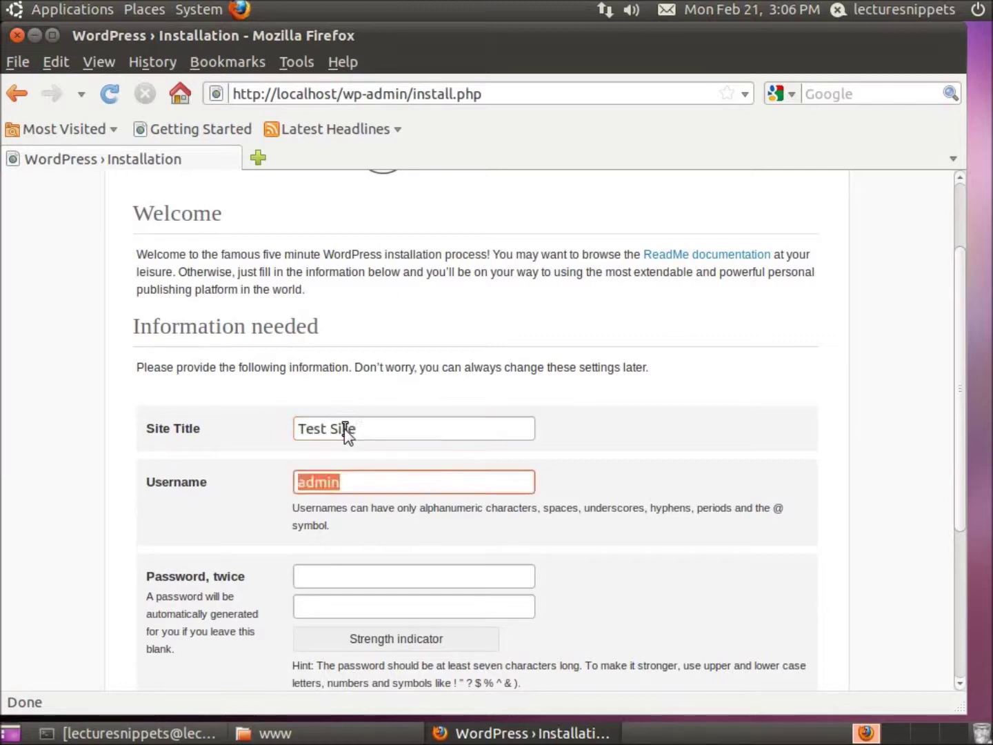
pyautogui.click(562, 510)
# Step: Enter the admin password and the administrator's e-mail address, then run the installation
pyautogui.scroll(-4, 561, 510)
pyautogui.click(335, 412)
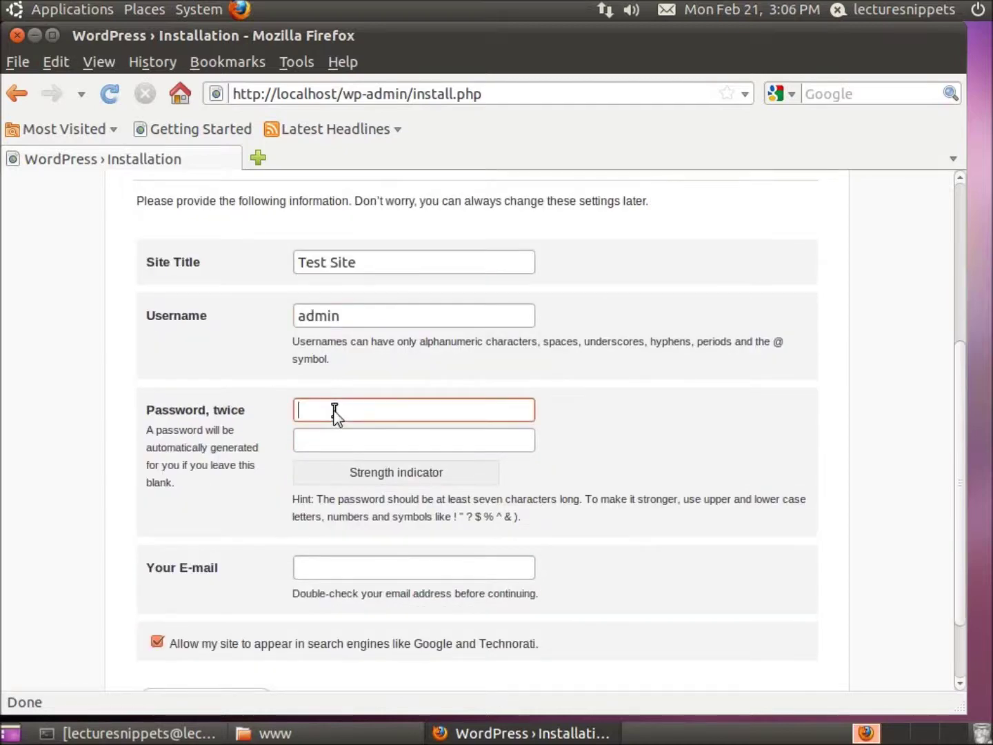
pyautogui.write('password')
pyautogui.press('Tab')
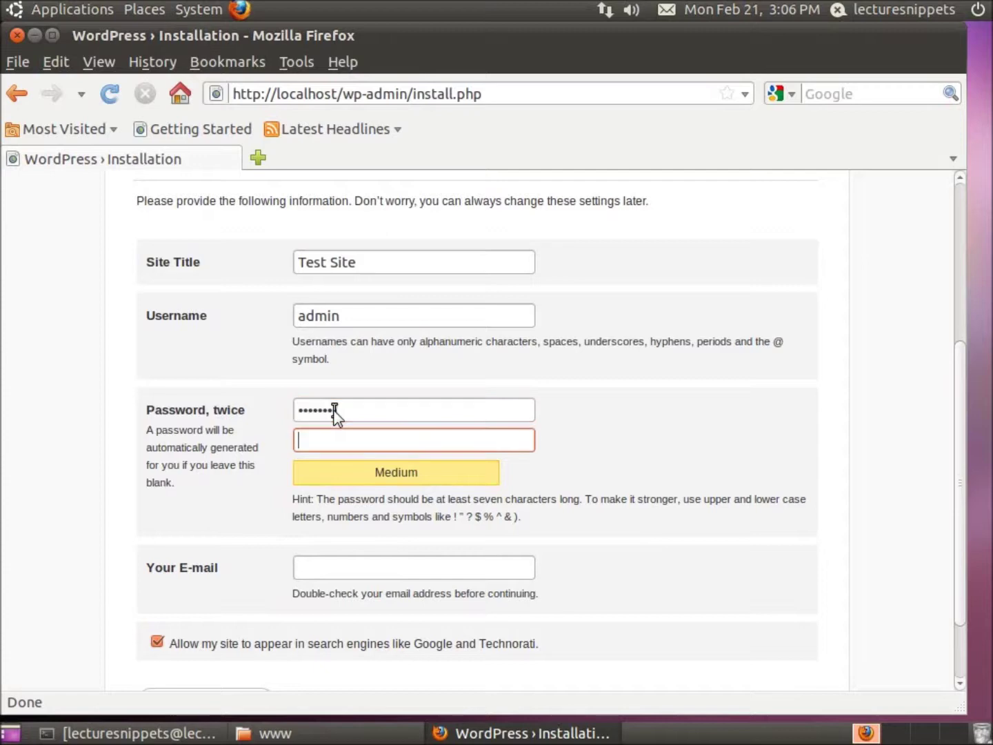
pyautogui.write('password')
pyautogui.press('Tab')
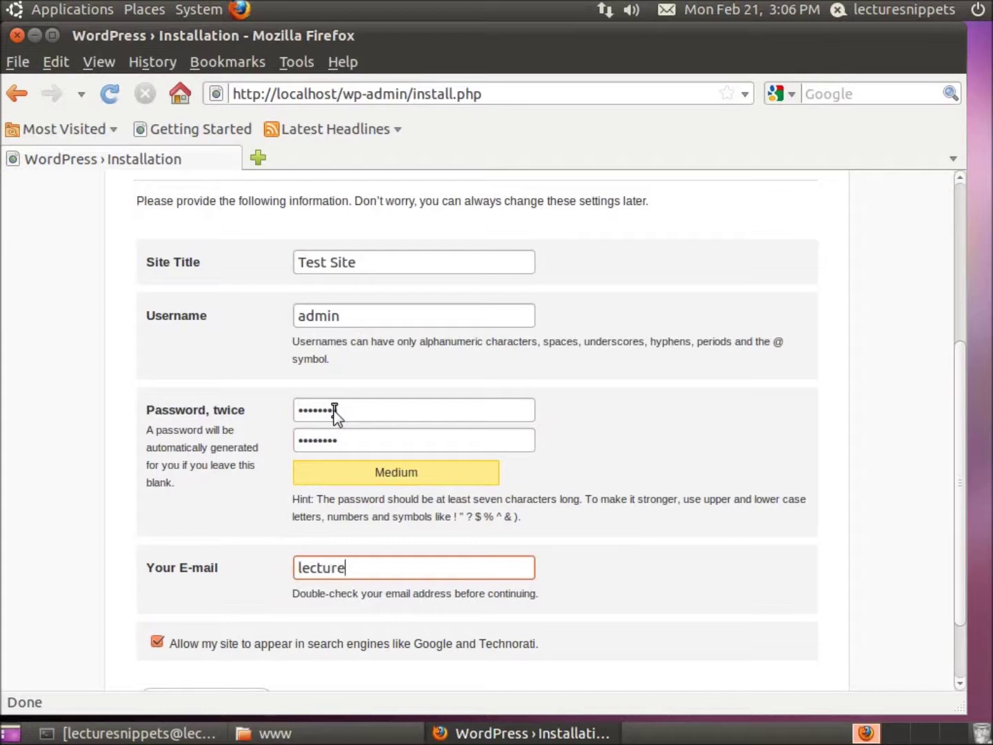
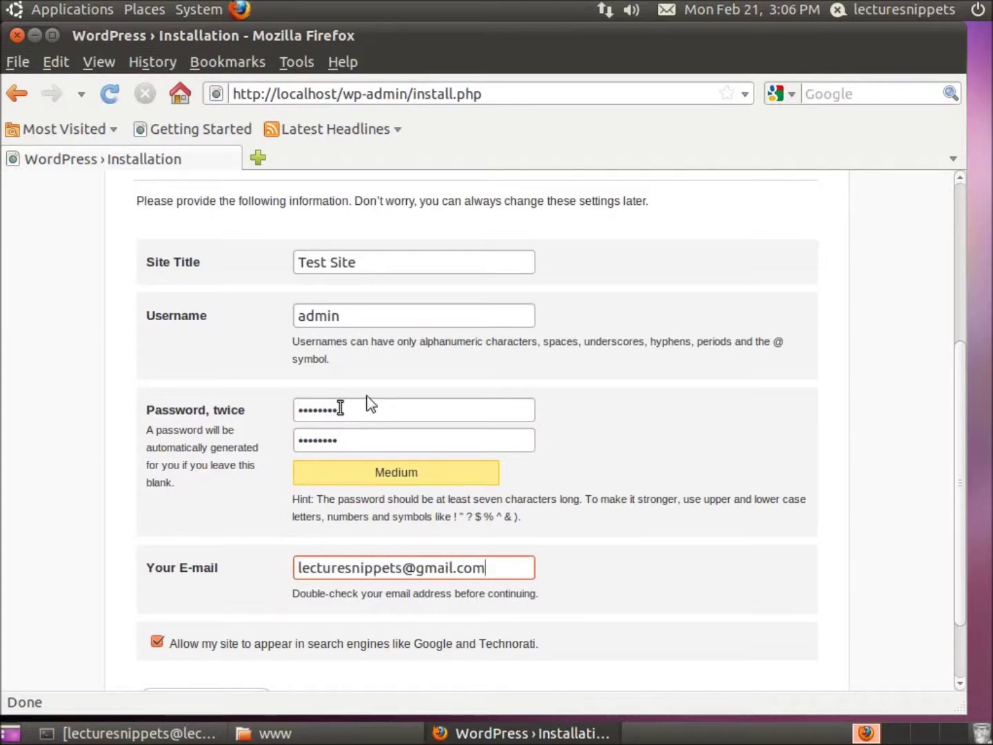
pyautogui.click(575, 556)
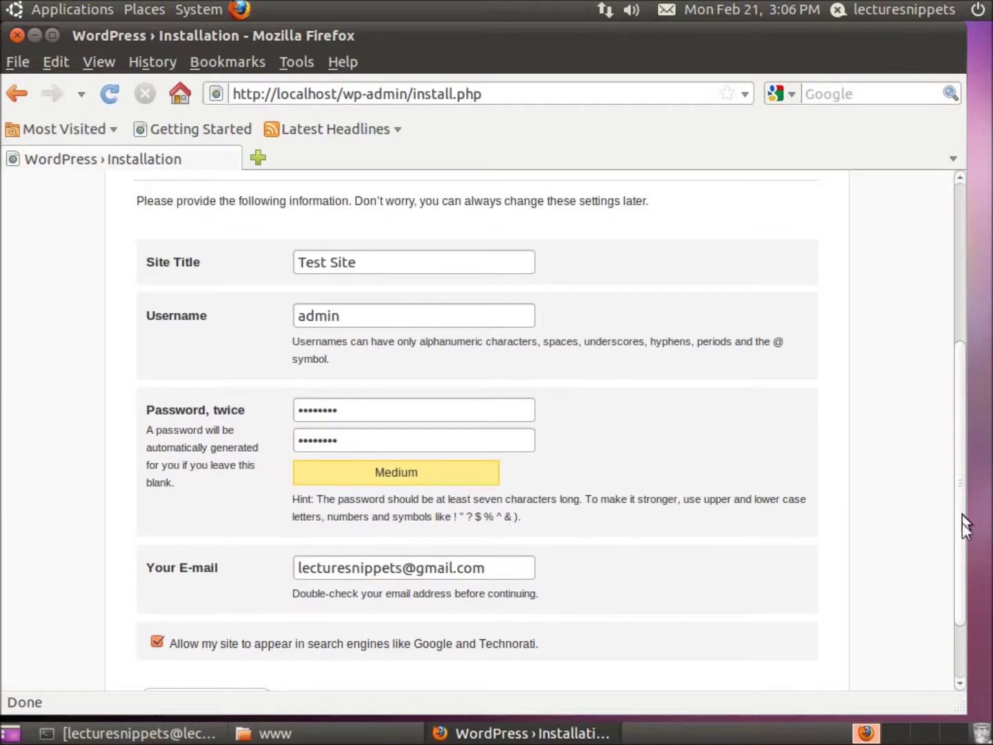
pyautogui.scroll(-3, 965, 527)
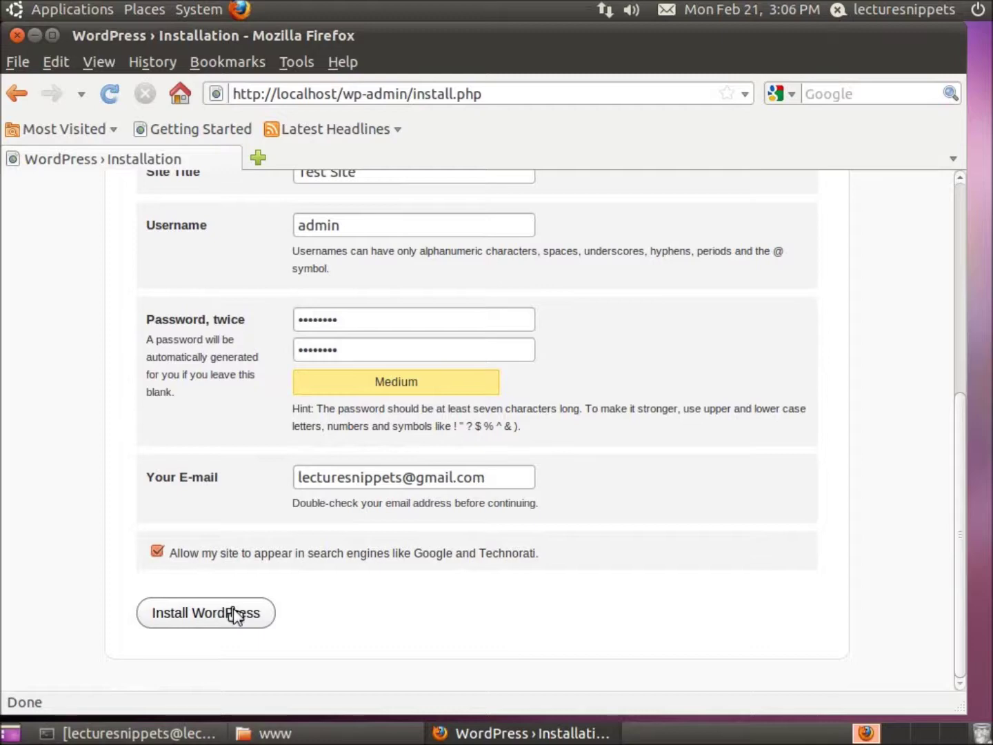
pyautogui.click(234, 614)
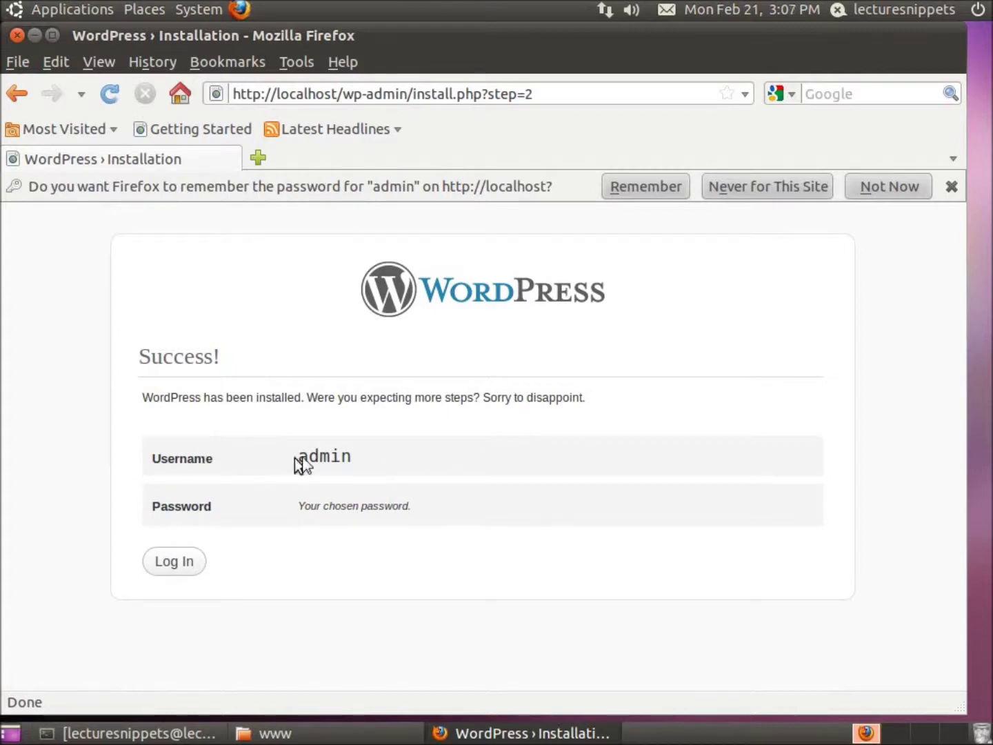
# Step: Log in as admin with the new password to open the Test Site dashboard
pyautogui.click(172, 568)
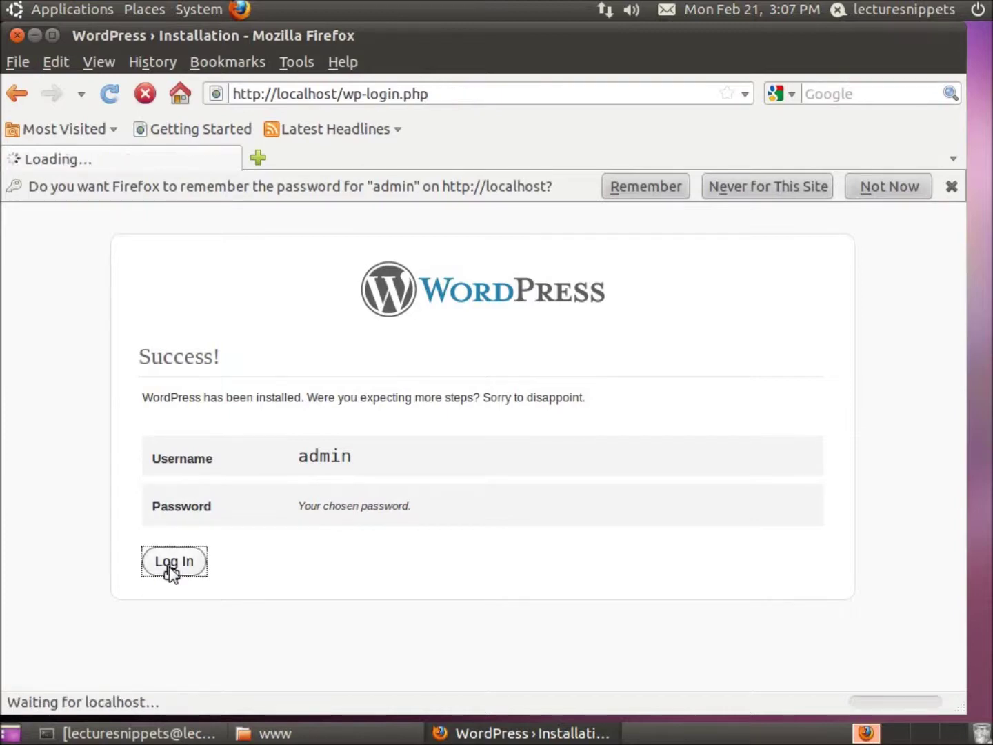
pyautogui.write('admin')
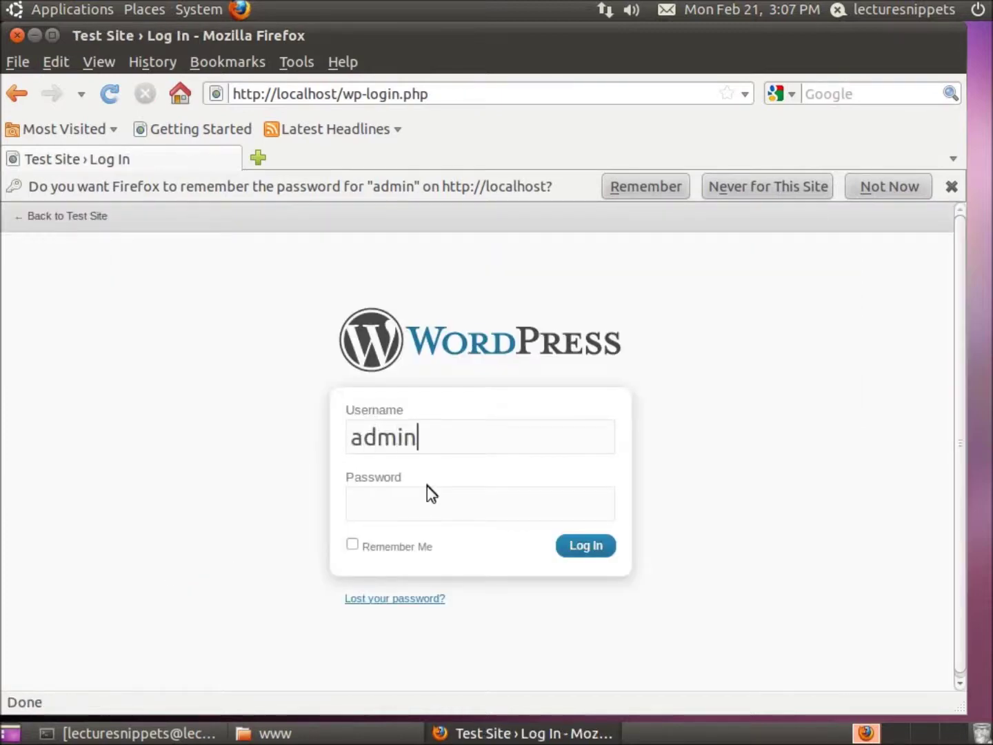
pyautogui.press('Tab')
pyautogui.write('•••••••')
pyautogui.write('•')
pyautogui.press('Return')
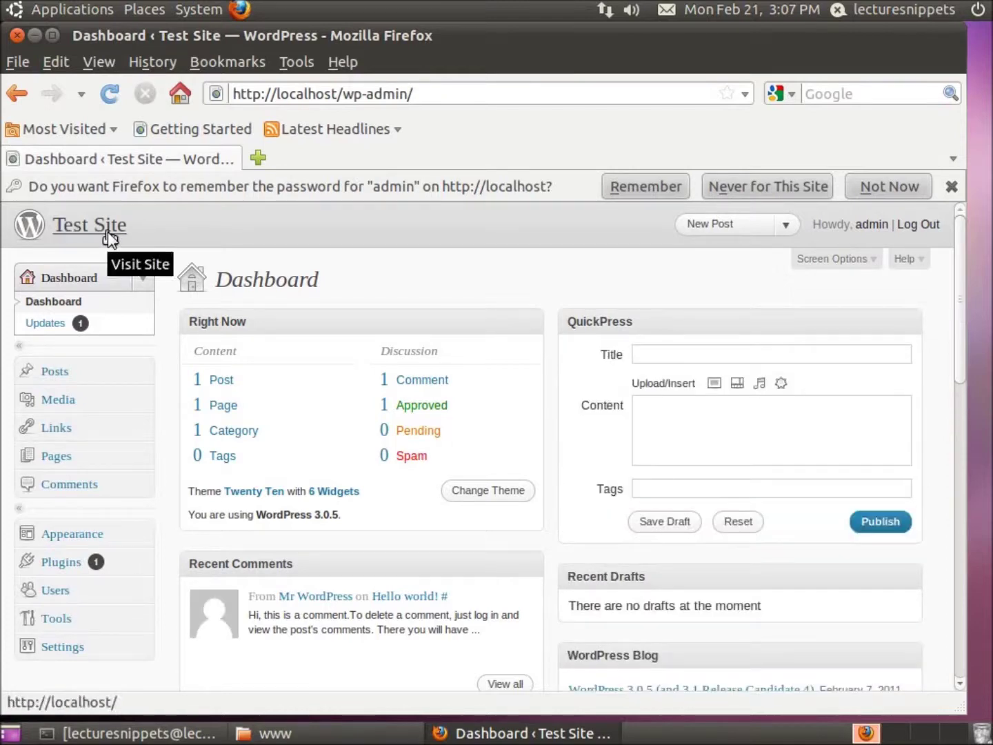
# Step: View the Test Site front page in a new tab, return to the Dashboard, and close Firefox
pyautogui.rightClick(108, 239)
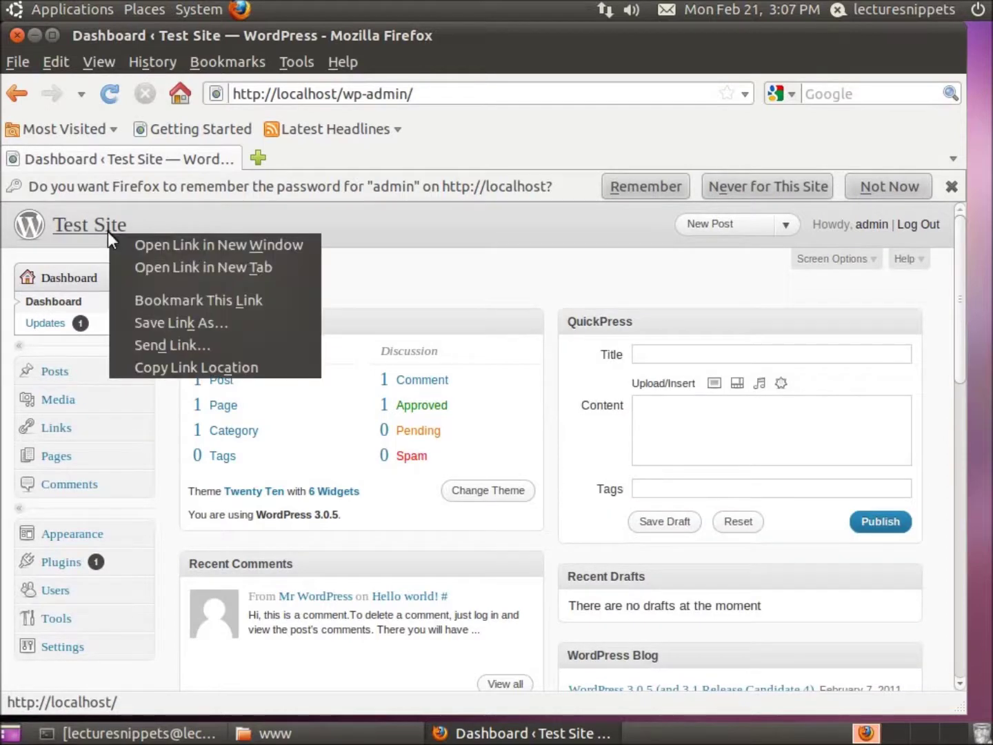
pyautogui.click(145, 268)
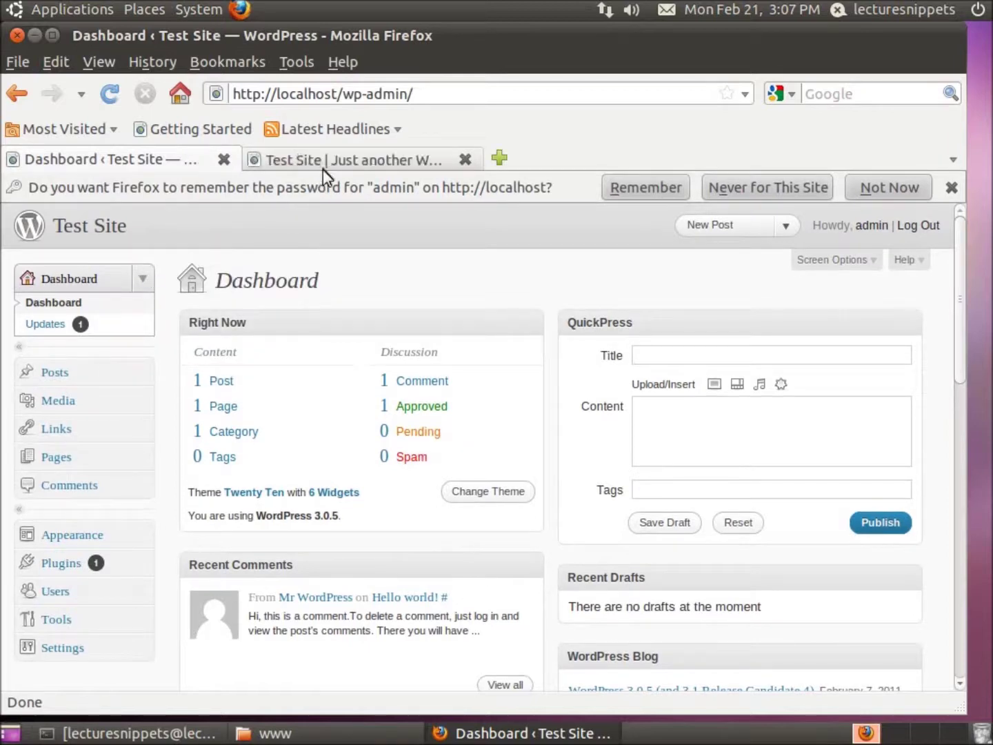
pyautogui.click(326, 165)
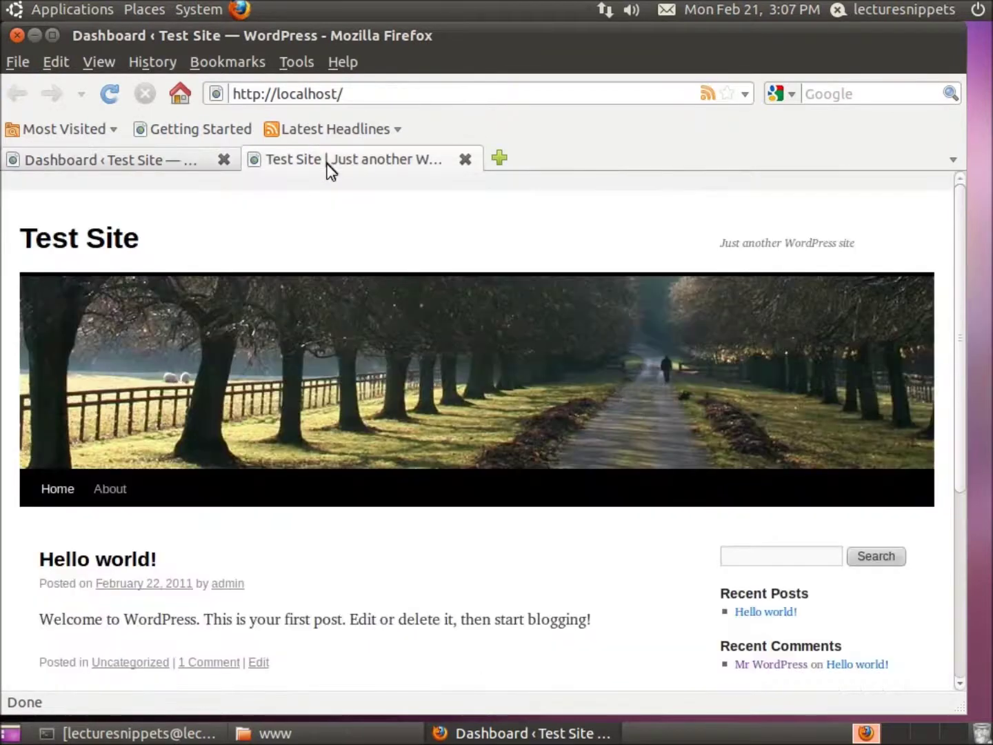
pyautogui.click(135, 166)
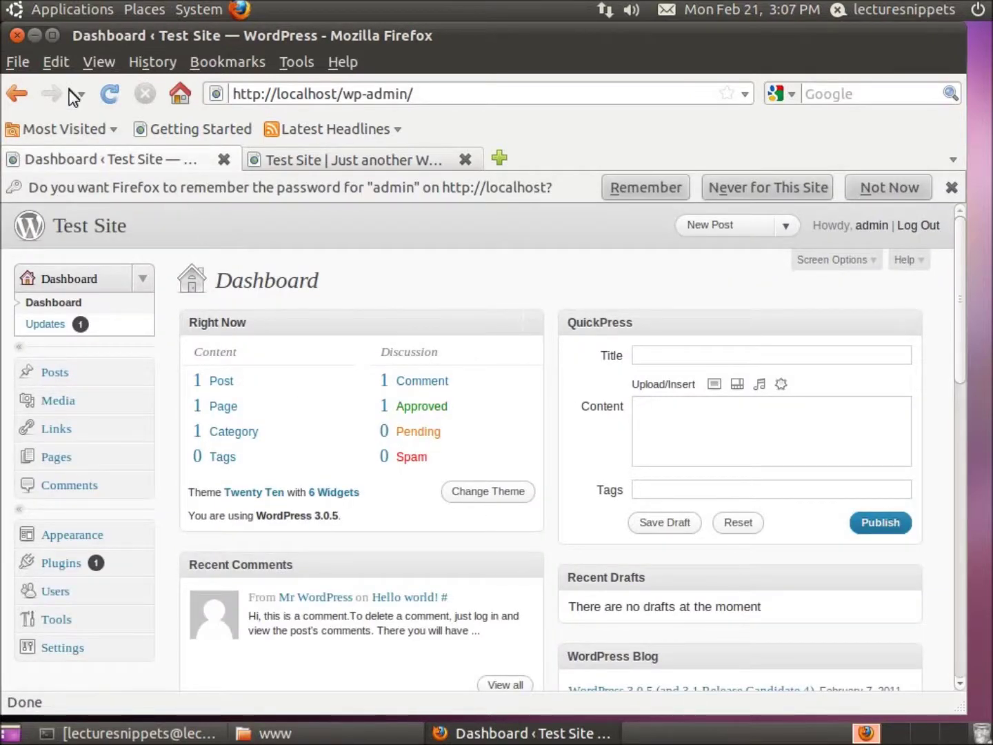
pyautogui.click(17, 35)
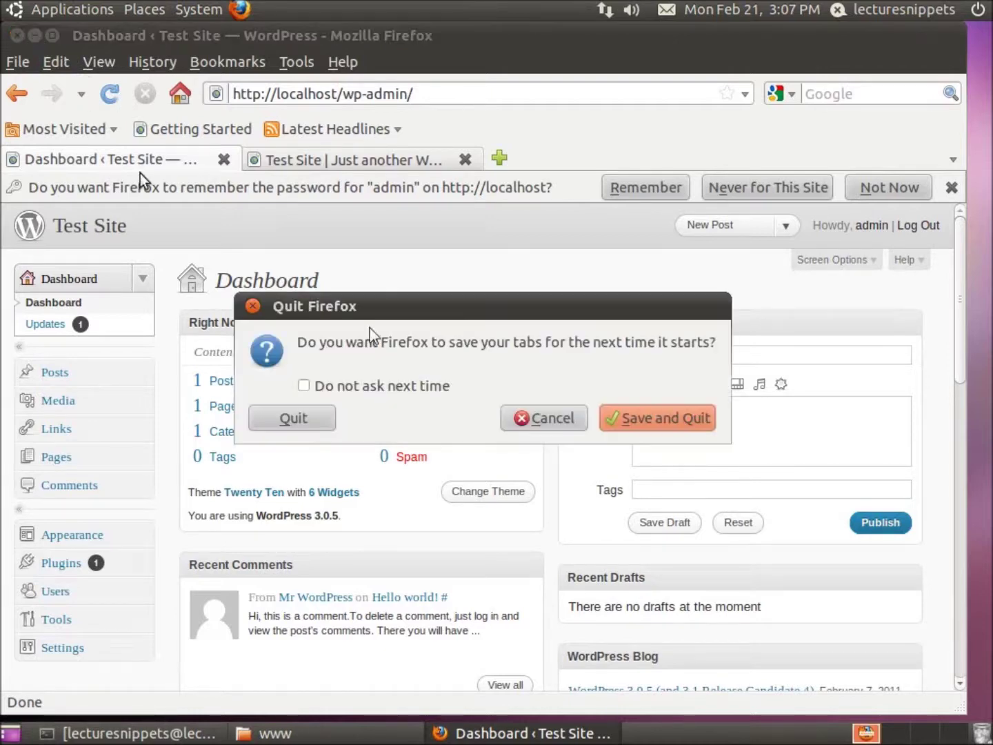
# Step: Quit Firefox without saving tabs, close the www folder window, and restore the terminal
pyautogui.click(321, 424)
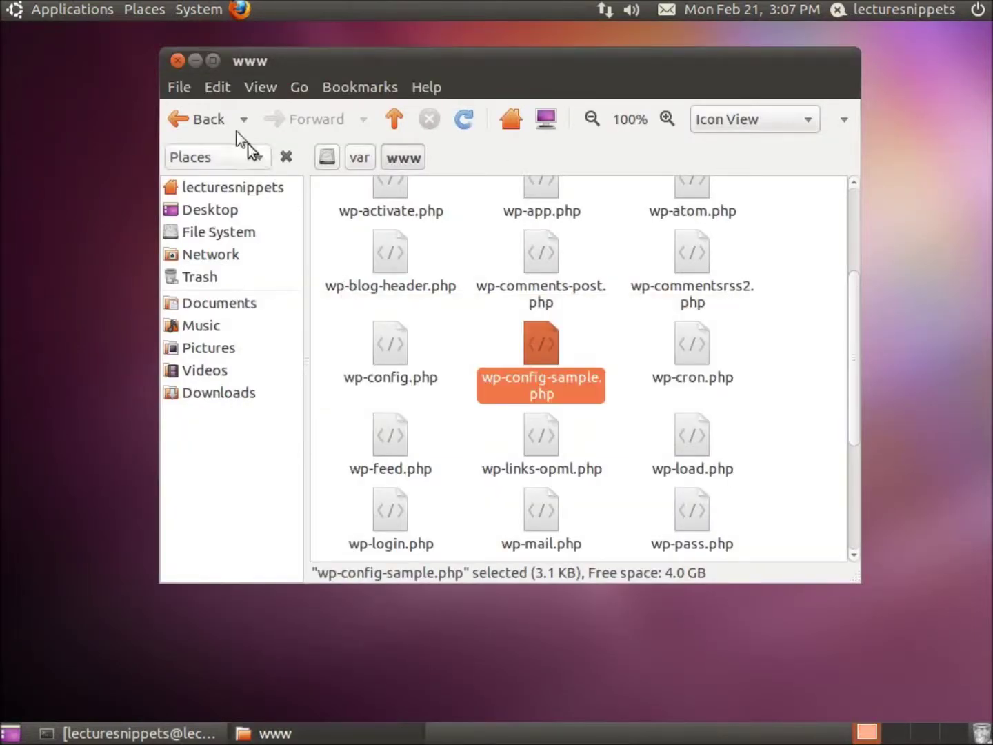
pyautogui.click(175, 60)
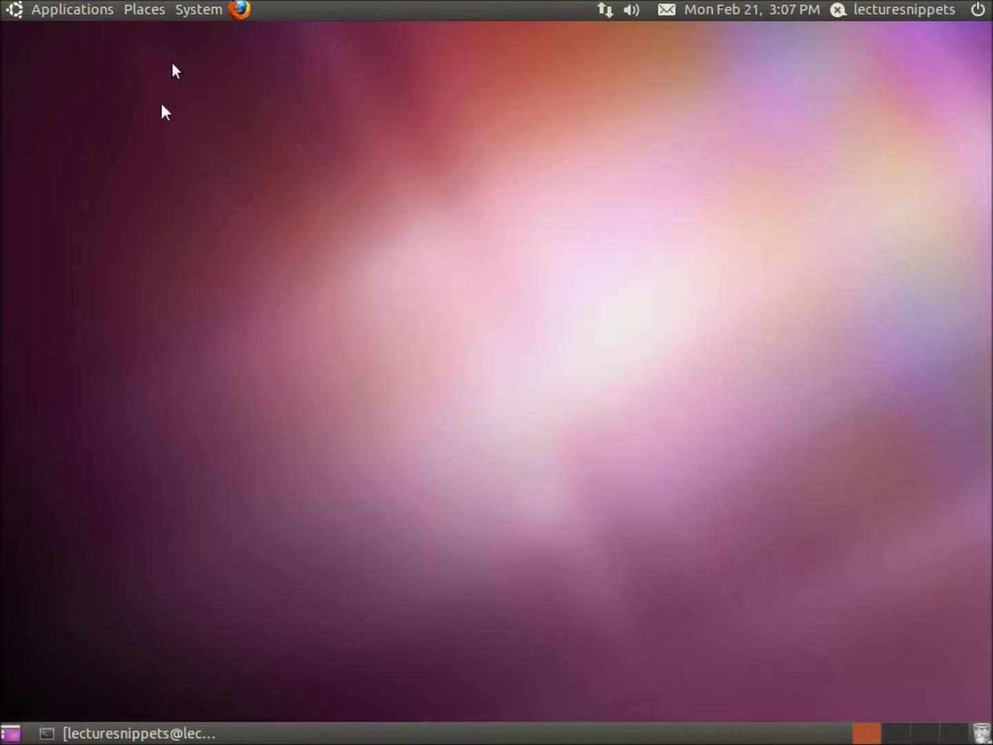
pyautogui.click(166, 733)
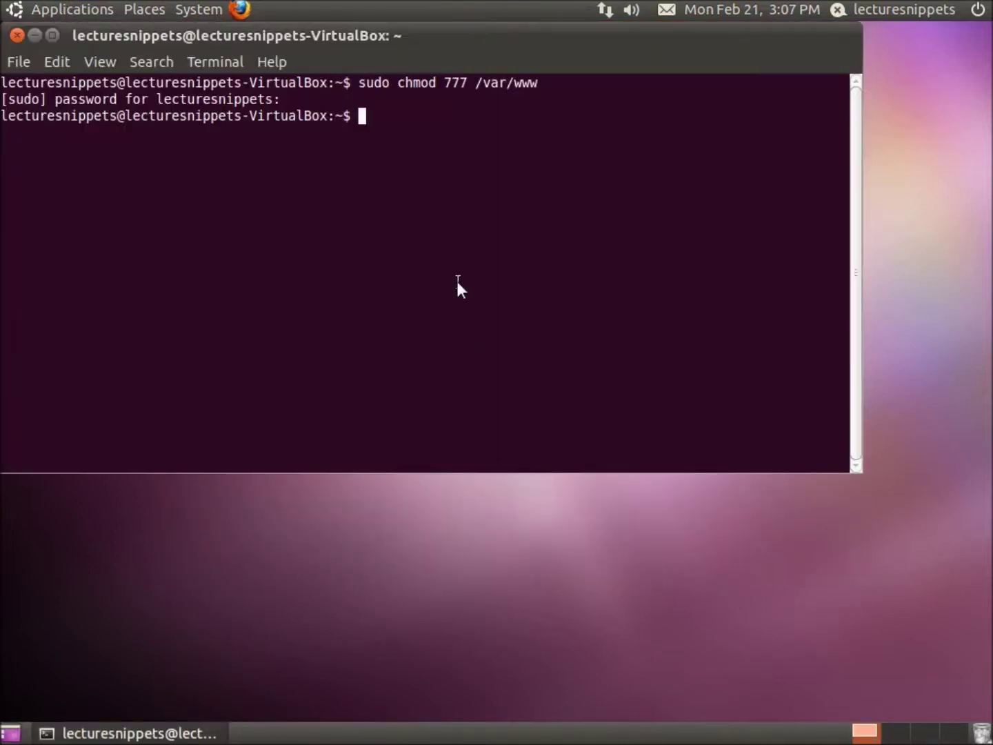
# Step: Edit the previous chmod command to run 'sudo chmod 755 /var/www'
pyautogui.press('Up')
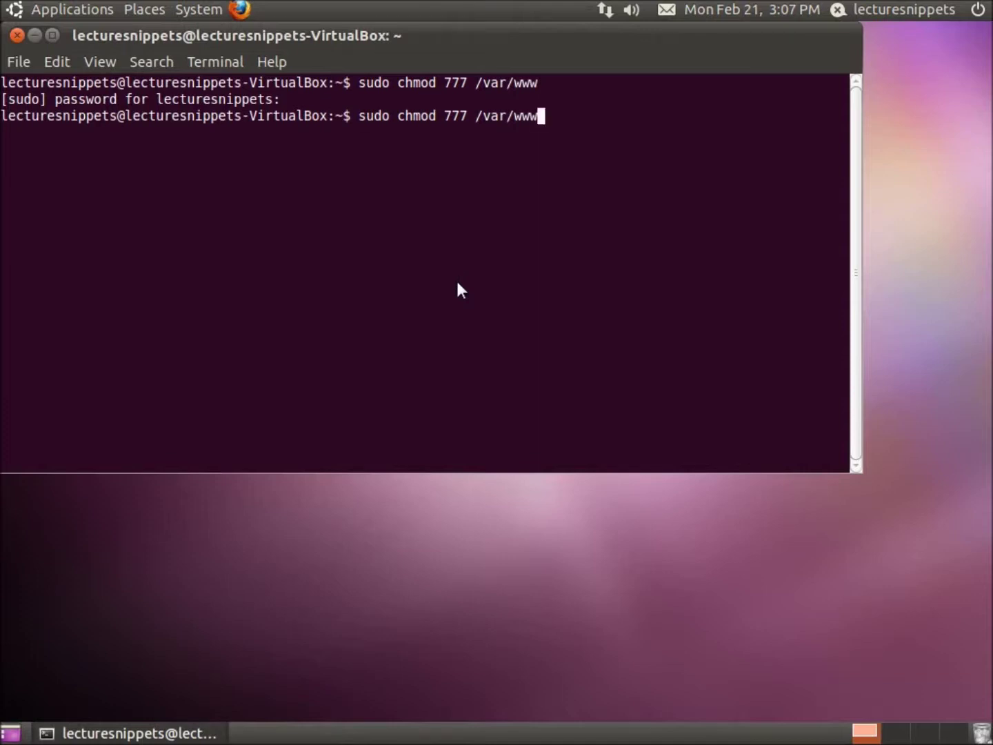
pyautogui.press('Left')
pyautogui.press('Left')
pyautogui.press('Left')
pyautogui.press('Left')
pyautogui.press('Left')
pyautogui.press('Left')
pyautogui.press('Left')
pyautogui.press('Left')
pyautogui.press('Left')
pyautogui.press('BackSpace')
pyautogui.press('BackSpace')
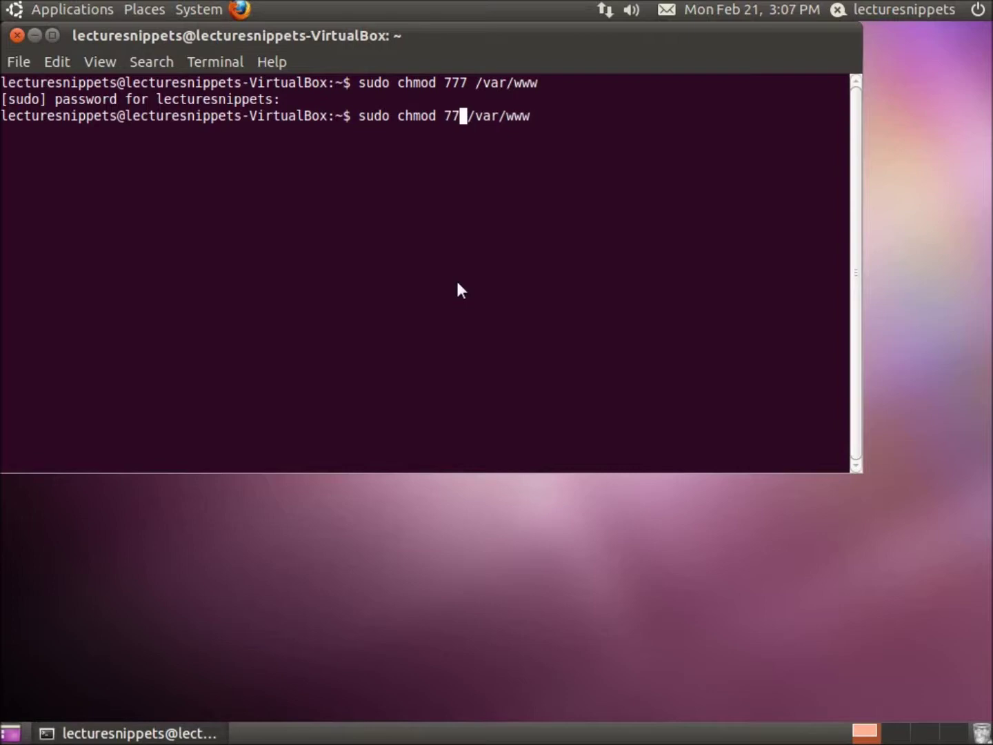
pyautogui.write('55')
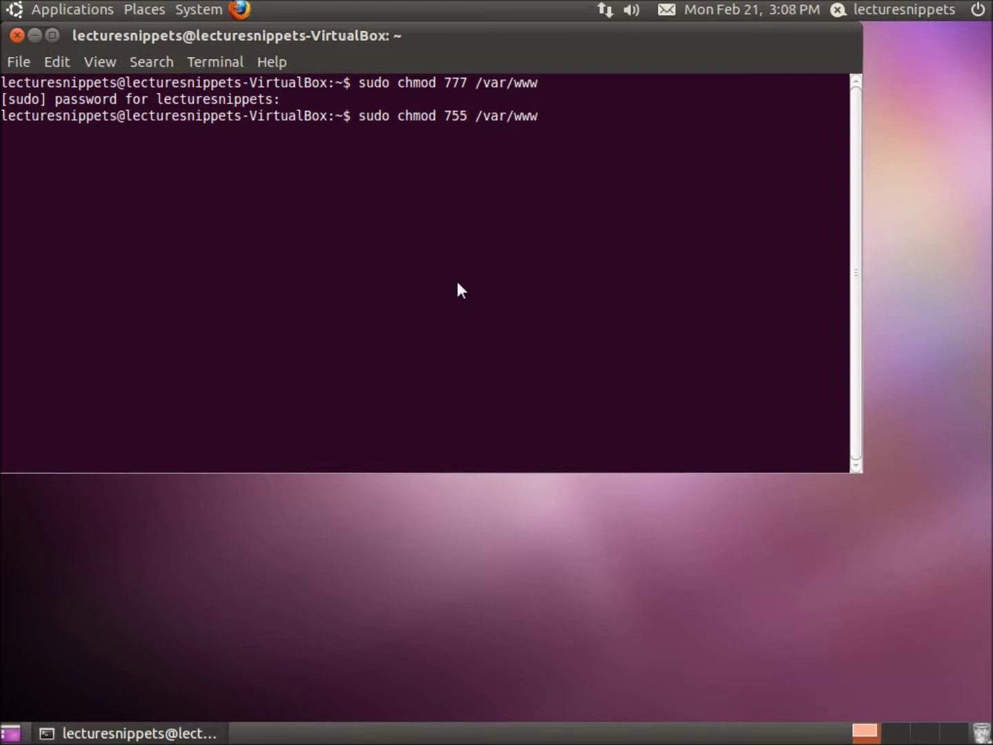
pyautogui.press('Return')
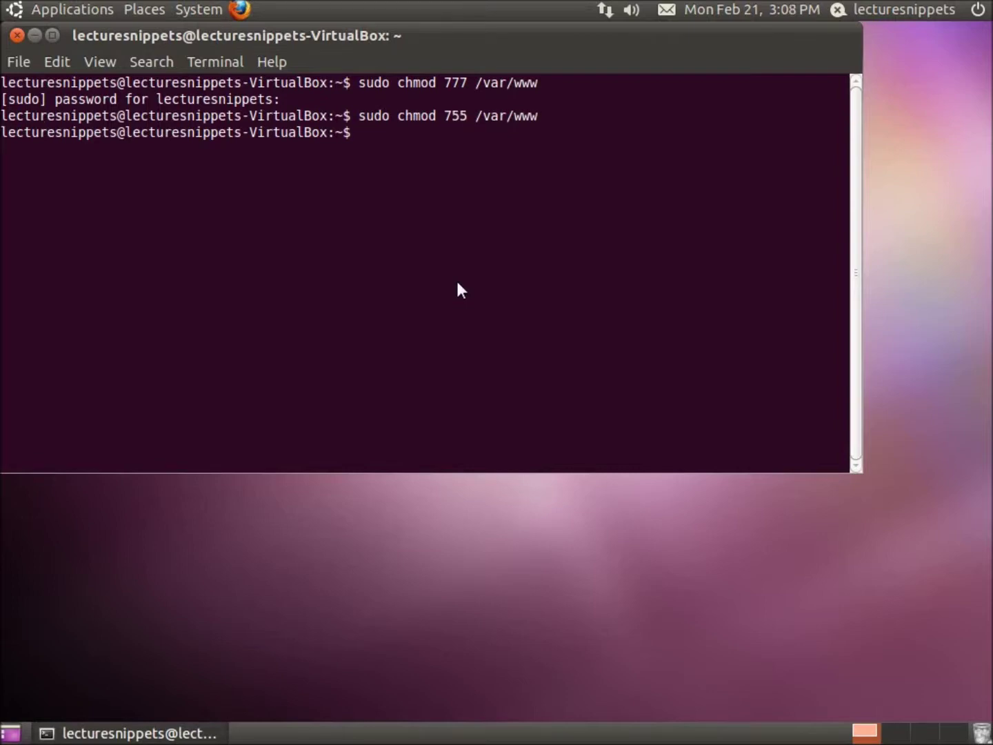